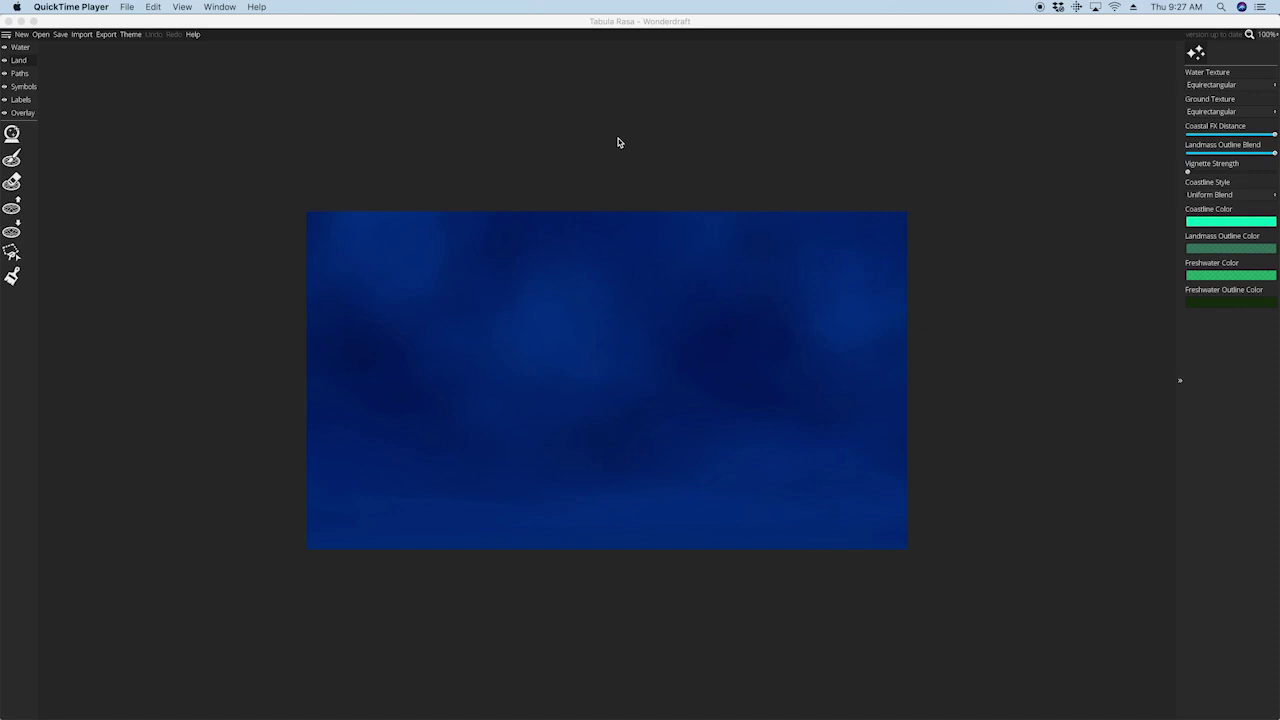
Discard the unsaved blue map and create a new 1920×1080 map in the Worn theme
{"action": "left_click", "coordinate": [624, 126]}
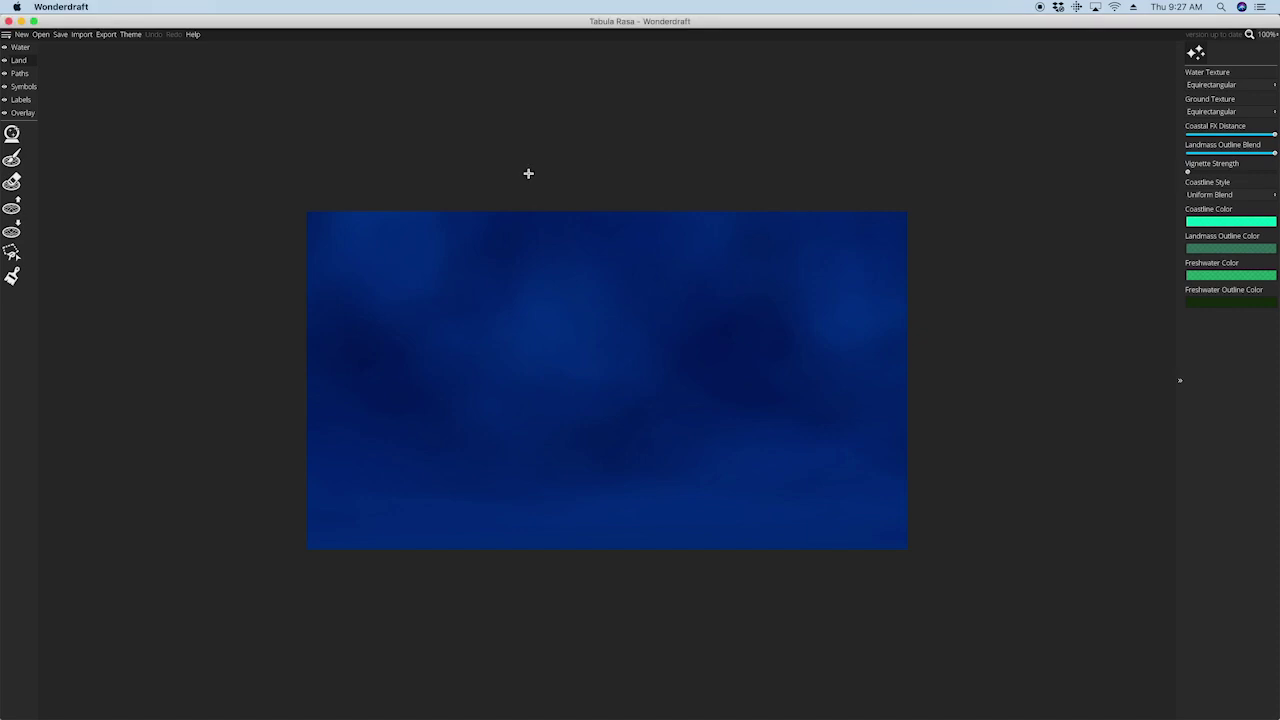
{"action": "left_click", "coordinate": [21, 34]}
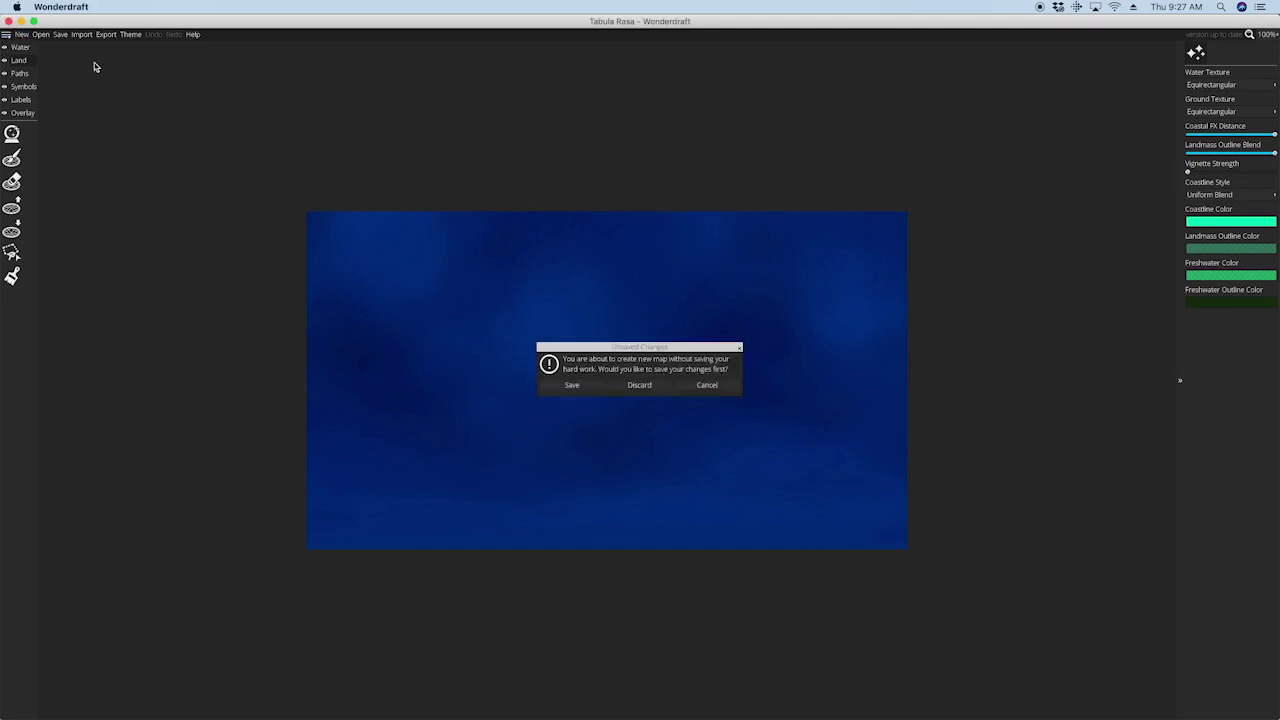
{"action": "left_click", "coordinate": [649, 389]}
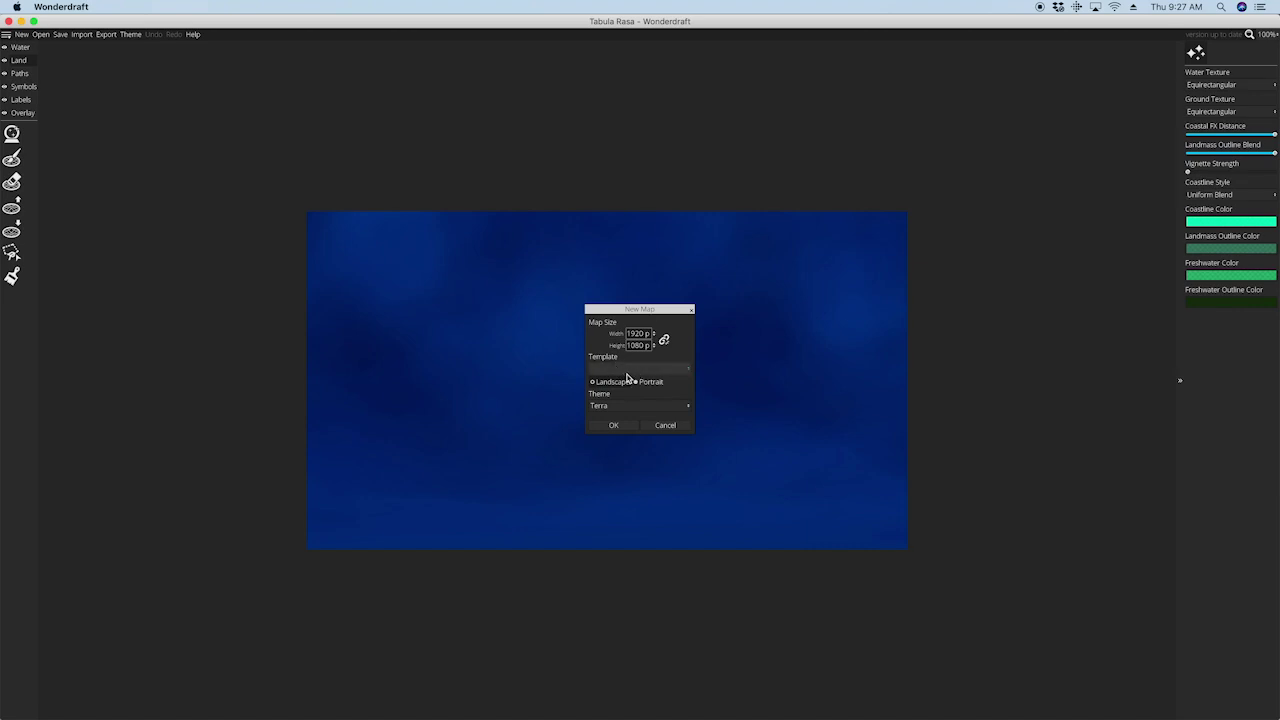
{"action": "left_click", "coordinate": [622, 406]}
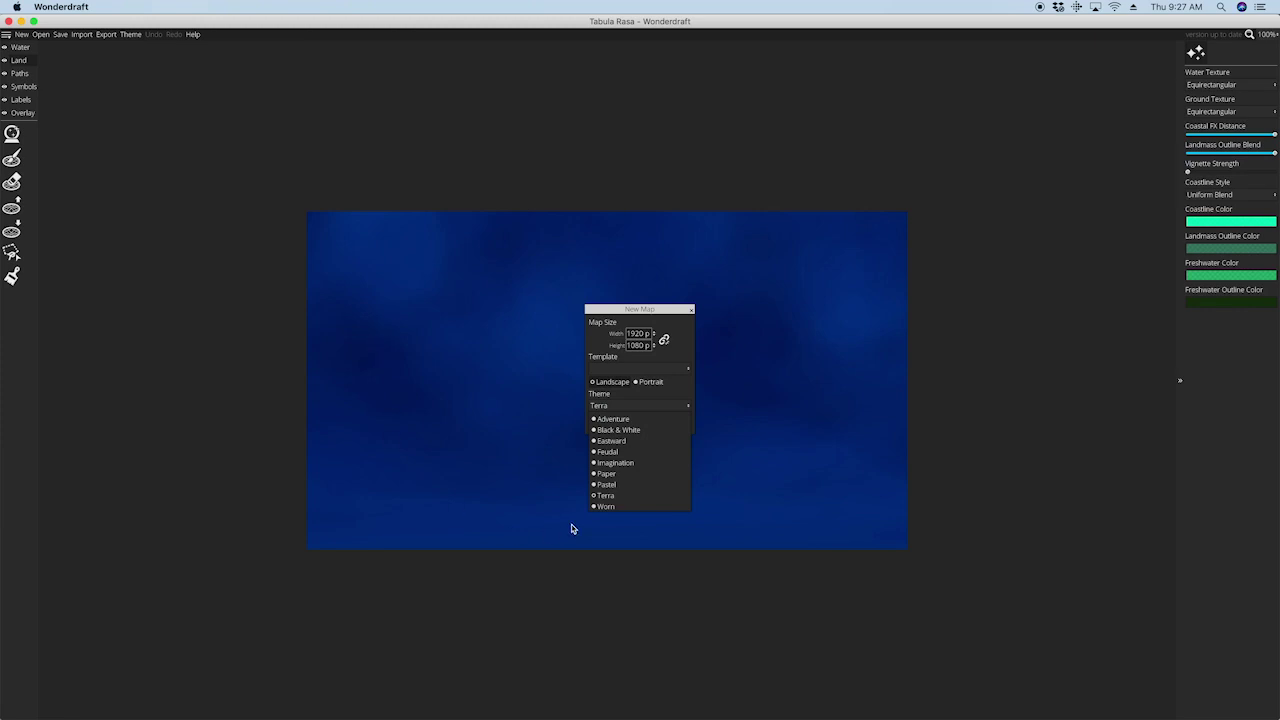
{"action": "left_click", "coordinate": [606, 506]}
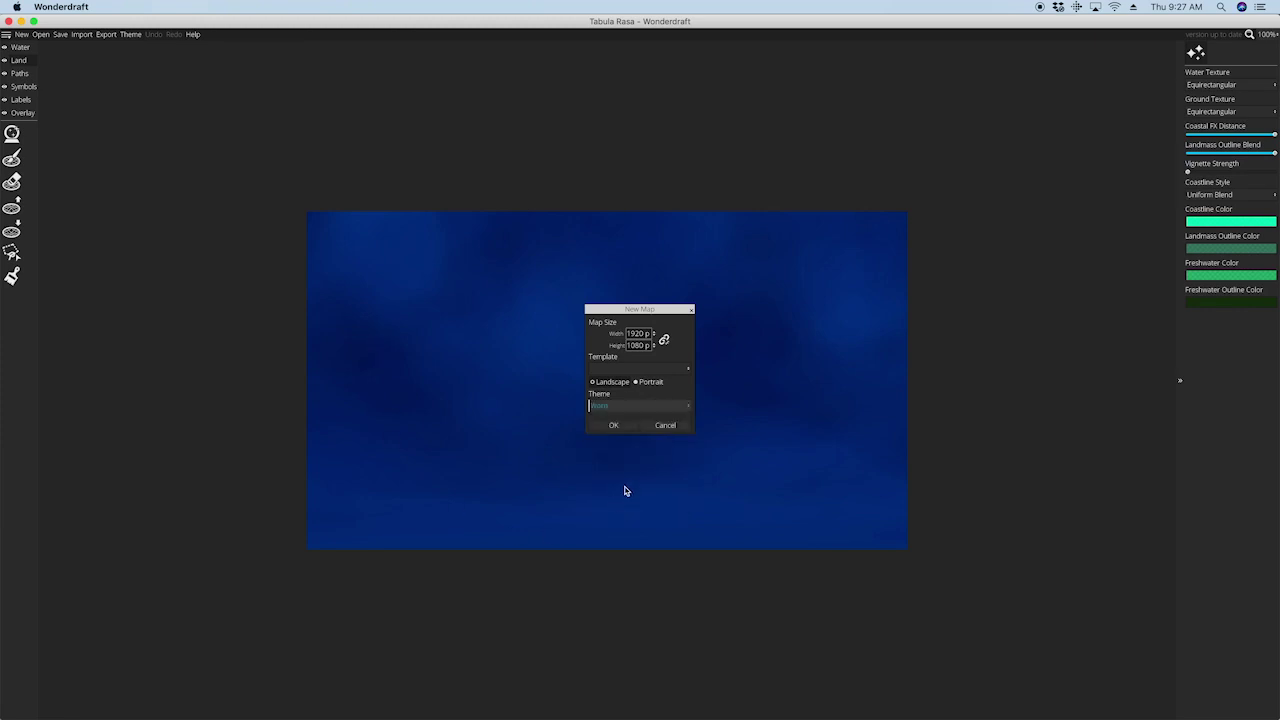
{"action": "left_click", "coordinate": [613, 425]}
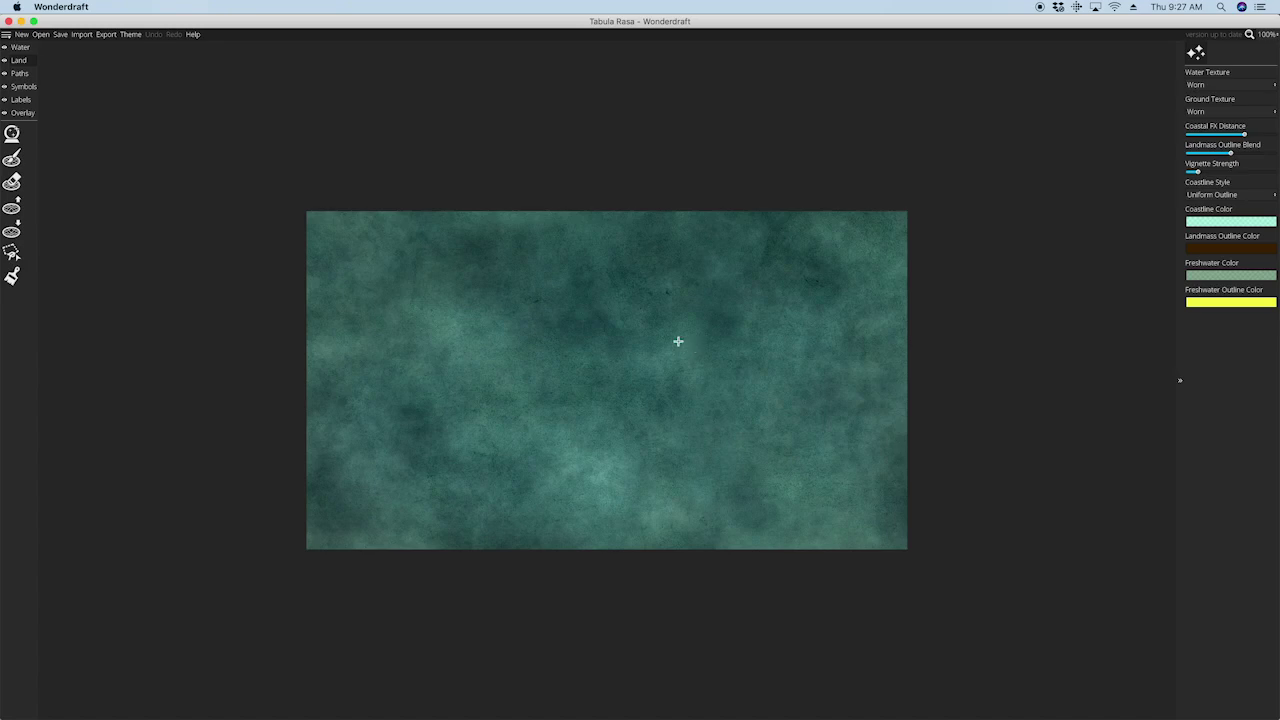
Paint a central island, raise a chain of islets to its west, and carve water channels into it
{"action": "left_click", "coordinate": [11, 158]}
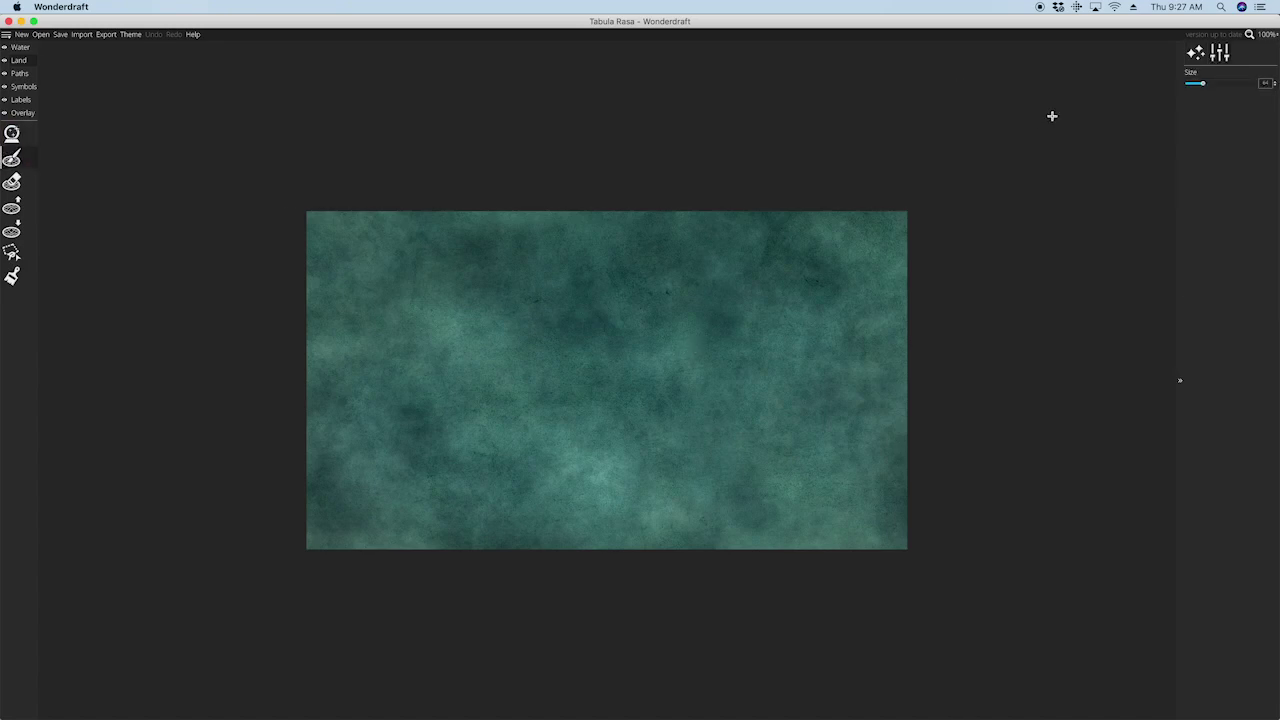
{"action": "mouse_move", "coordinate": [614, 312]}
{"action": "left_mouse_down"}
{"action": "mouse_move", "coordinate": [545, 311]}
{"action": "mouse_move", "coordinate": [544, 344]}
{"action": "mouse_move", "coordinate": [609, 354]}
{"action": "mouse_move", "coordinate": [627, 333]}
{"action": "mouse_move", "coordinate": [580, 327]}
{"action": "mouse_move", "coordinate": [600, 317]}
{"action": "mouse_move", "coordinate": [551, 327]}
{"action": "mouse_move", "coordinate": [591, 340]}
{"action": "left_mouse_up"}
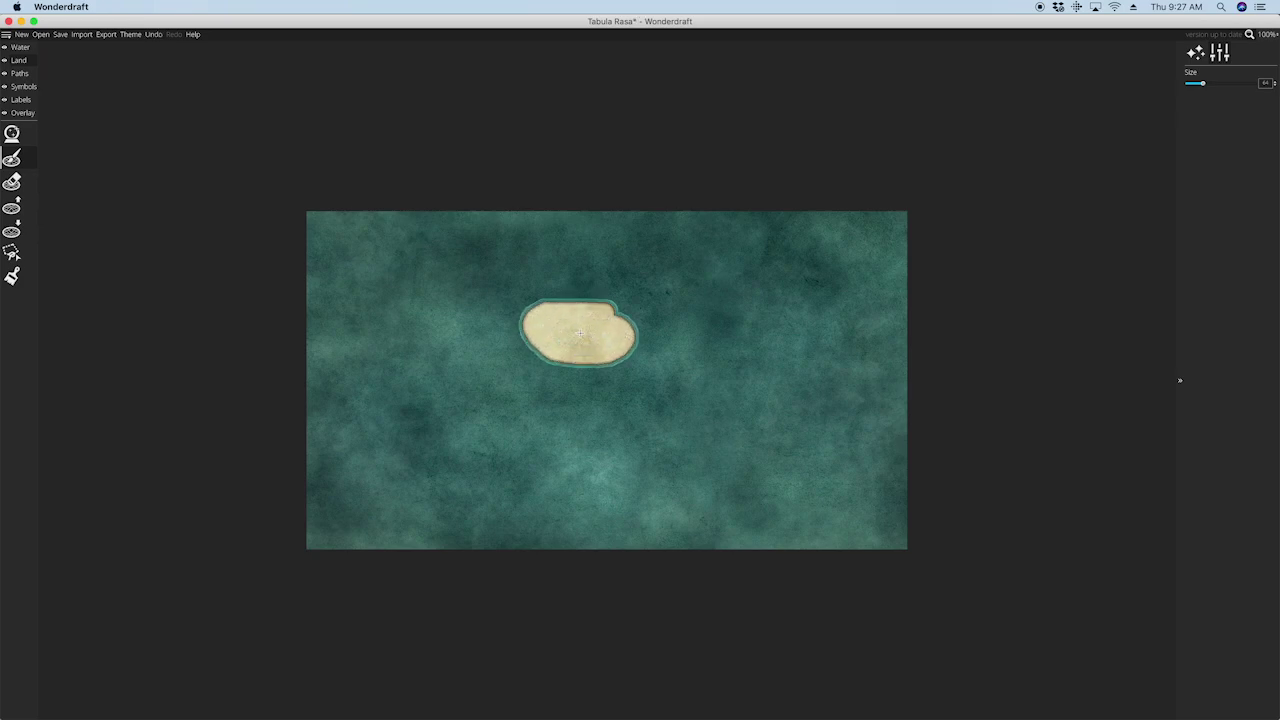
{"action": "left_click", "coordinate": [30, 204]}
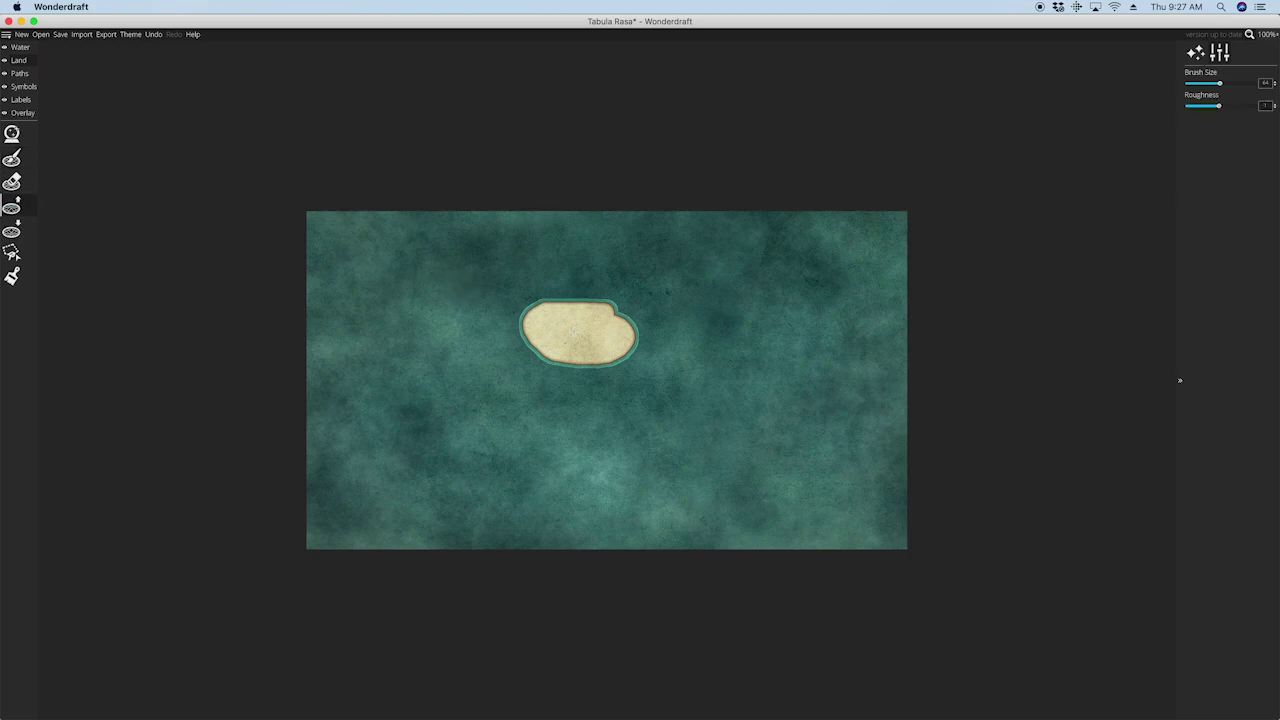
{"action": "mouse_move", "coordinate": [500, 305]}
{"action": "left_mouse_down"}
{"action": "mouse_move", "coordinate": [503, 344]}
{"action": "mouse_move", "coordinate": [518, 317]}
{"action": "mouse_move", "coordinate": [489, 285]}
{"action": "mouse_move", "coordinate": [502, 271]}
{"action": "mouse_move", "coordinate": [485, 247]}
{"action": "mouse_move", "coordinate": [478, 328]}
{"action": "left_mouse_up"}
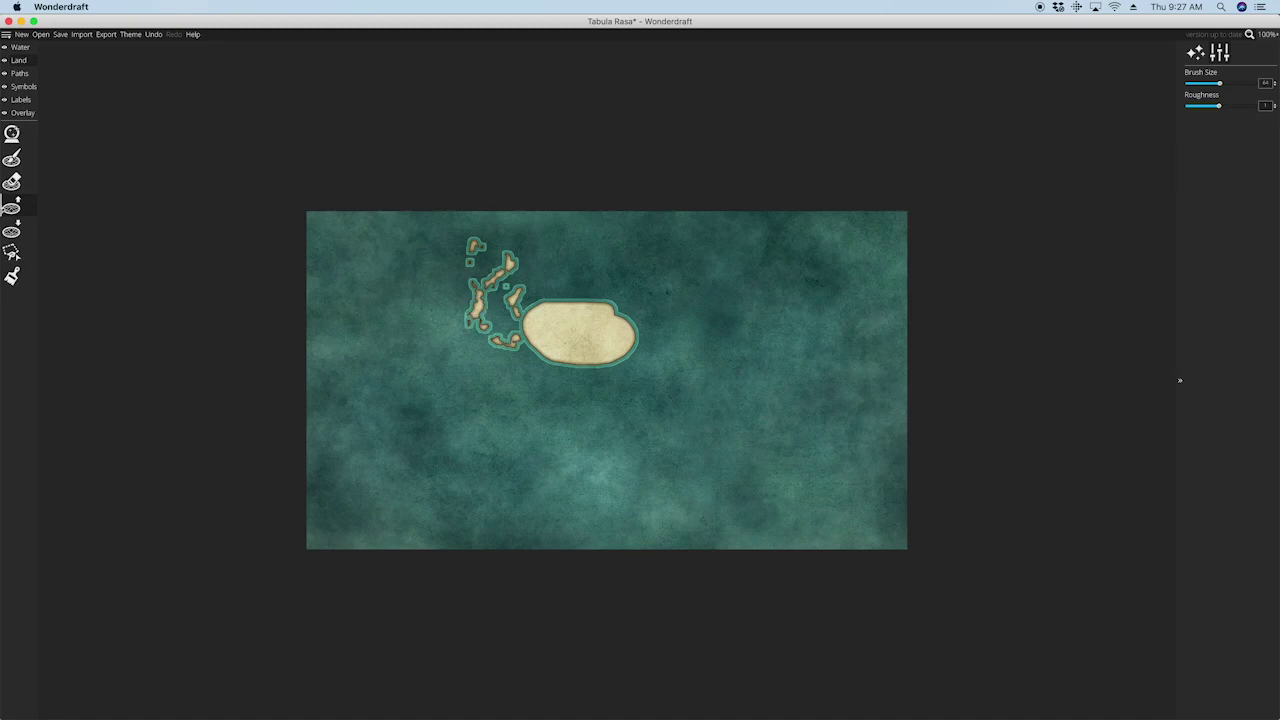
{"action": "left_click", "coordinate": [12, 230]}
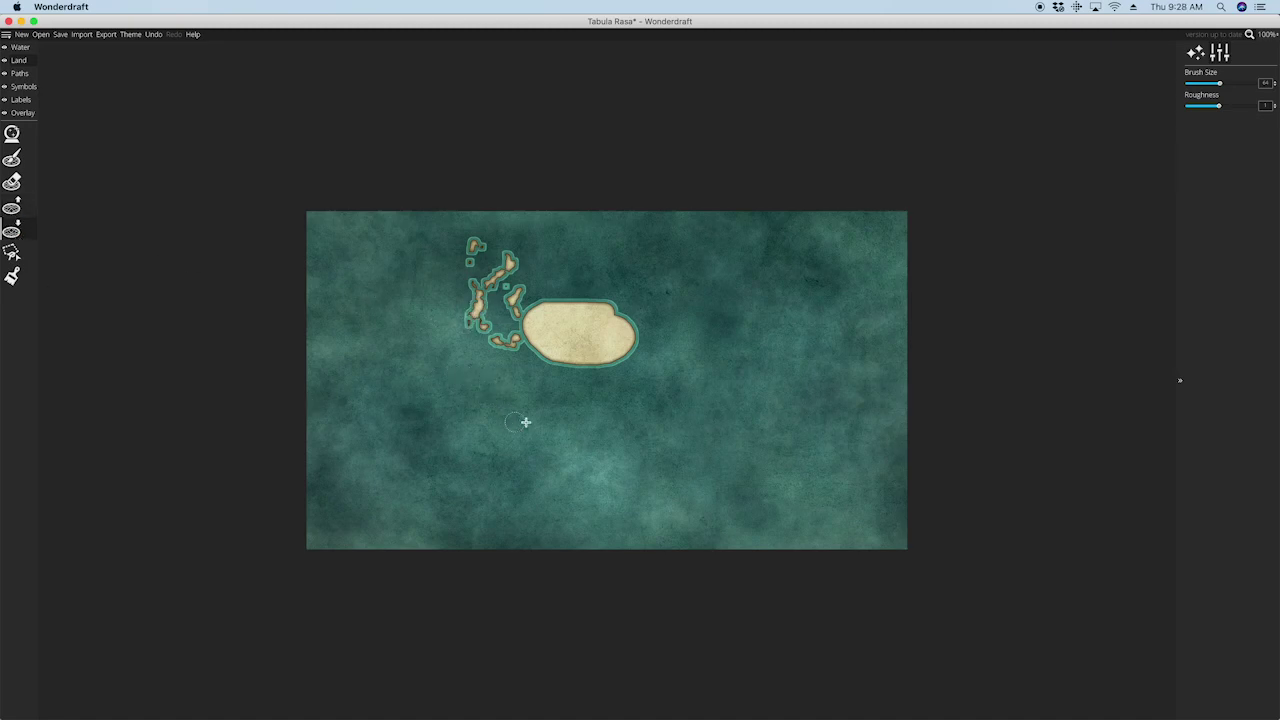
{"action": "mouse_move", "coordinate": [553, 340]}
{"action": "left_mouse_down"}
{"action": "mouse_move", "coordinate": [563, 306]}
{"action": "mouse_move", "coordinate": [596, 346]}
{"action": "mouse_move", "coordinate": [585, 315]}
{"action": "mouse_move", "coordinate": [607, 327]}
{"action": "mouse_move", "coordinate": [606, 344]}
{"action": "mouse_move", "coordinate": [568, 358]}
{"action": "mouse_move", "coordinate": [553, 330]}
{"action": "mouse_move", "coordinate": [530, 326]}
{"action": "mouse_move", "coordinate": [541, 297]}
{"action": "left_mouse_up"}
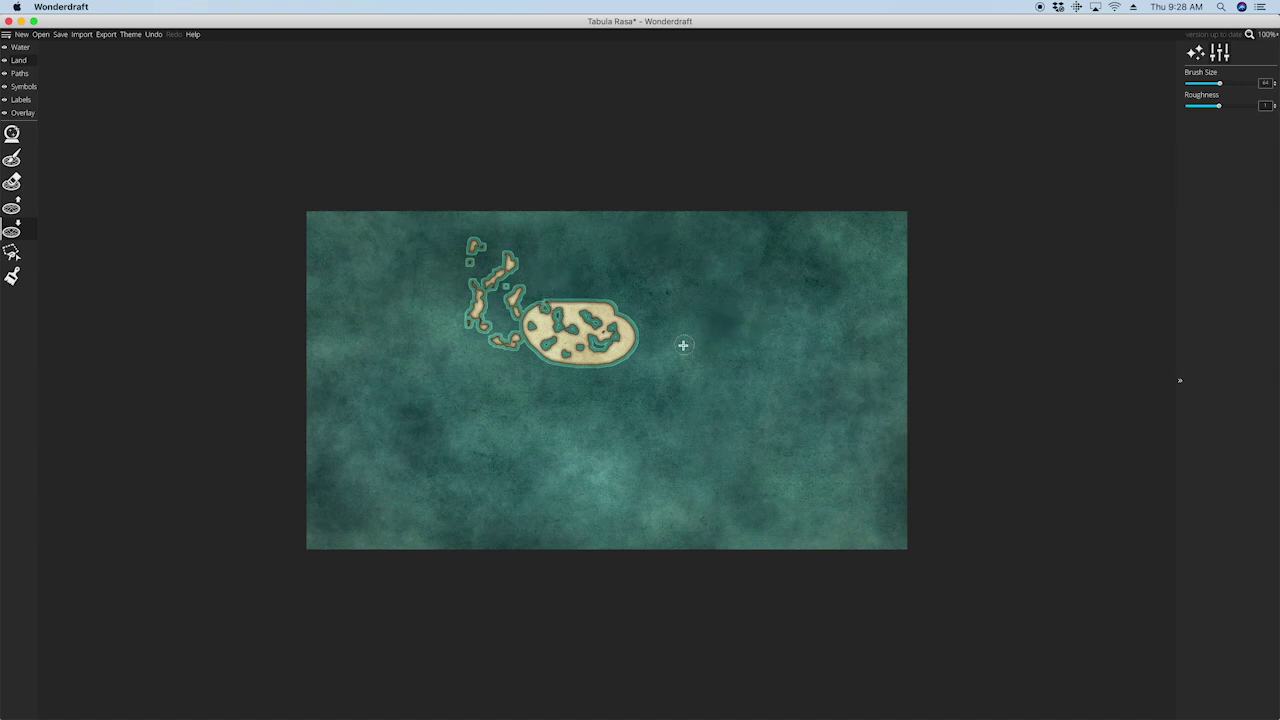
Discard the island sketch and create another blank Worn map
{"action": "left_click", "coordinate": [22, 34]}
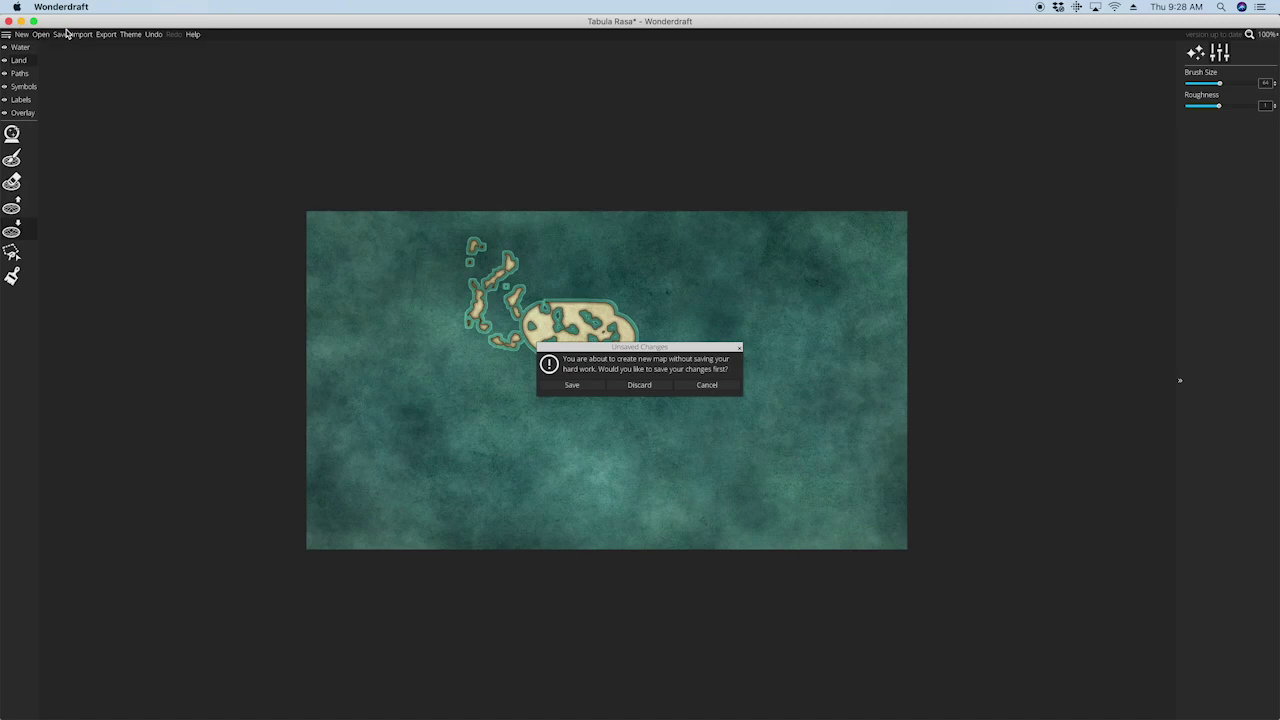
{"action": "left_click", "coordinate": [645, 388]}
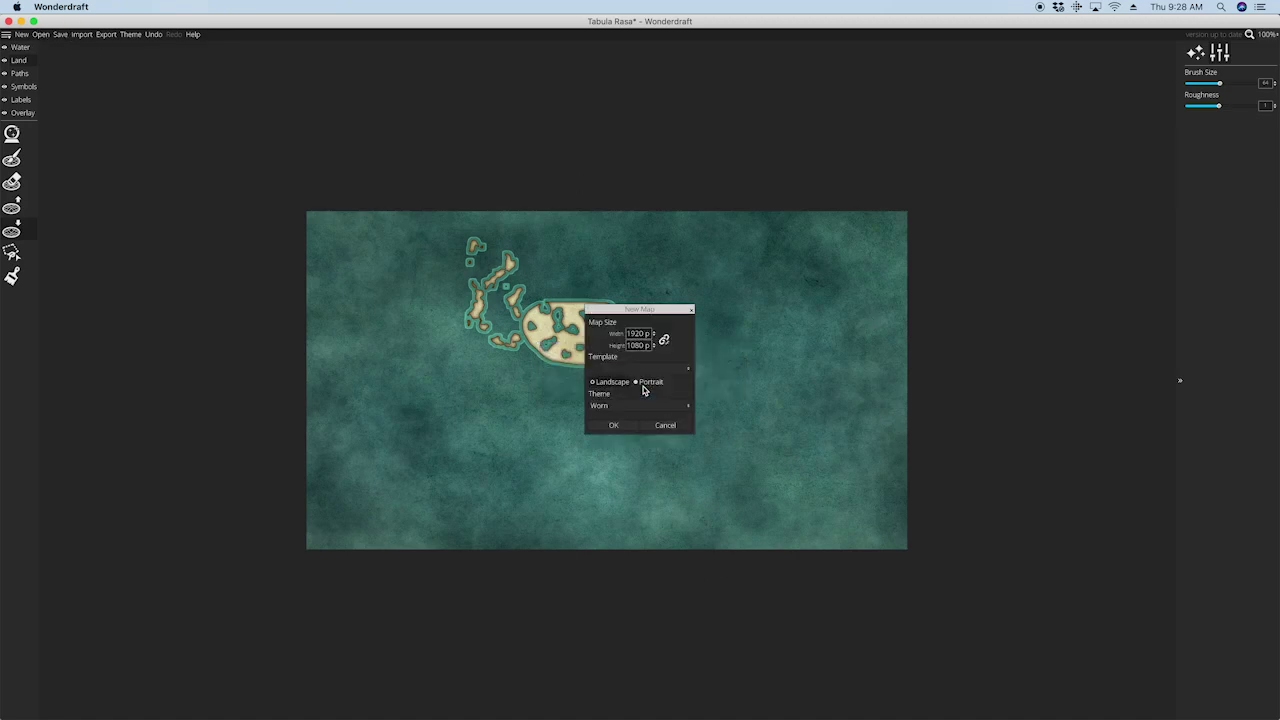
{"action": "left_click", "coordinate": [620, 430]}
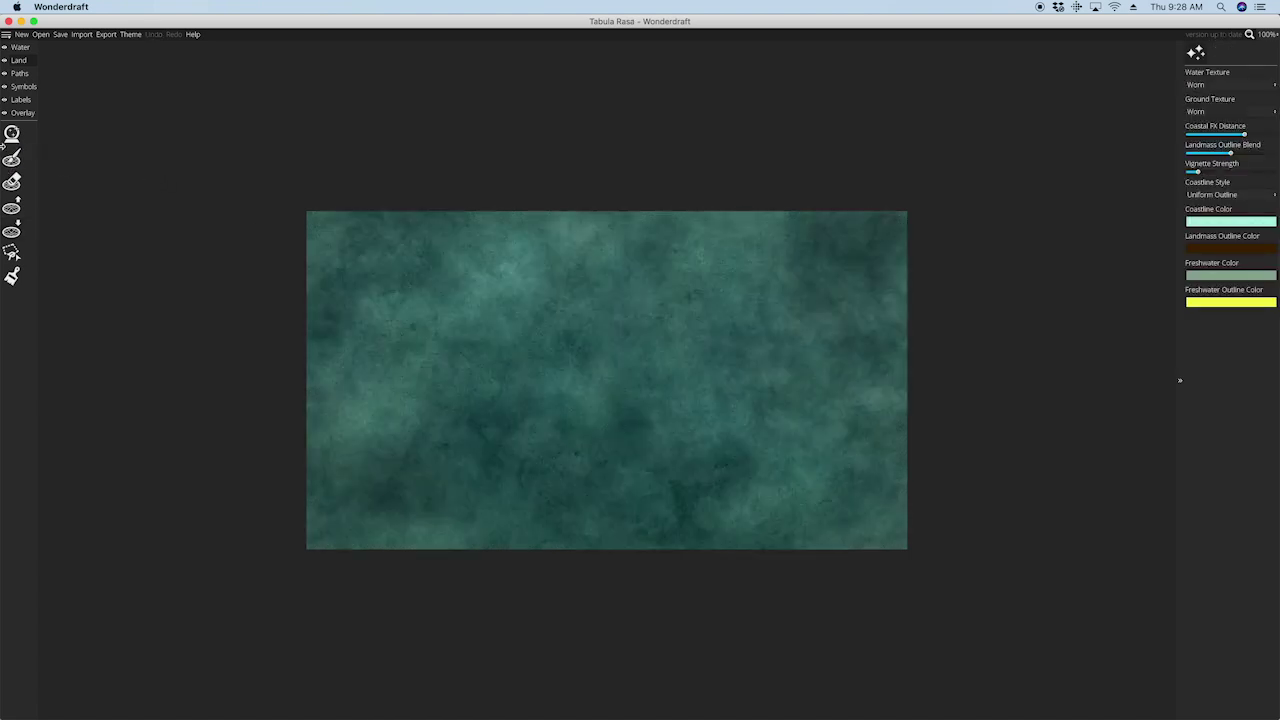
Generate random land and sea layouts with the Landmass Generator until a suitable coastline appears
{"action": "left_click", "coordinate": [11, 137]}
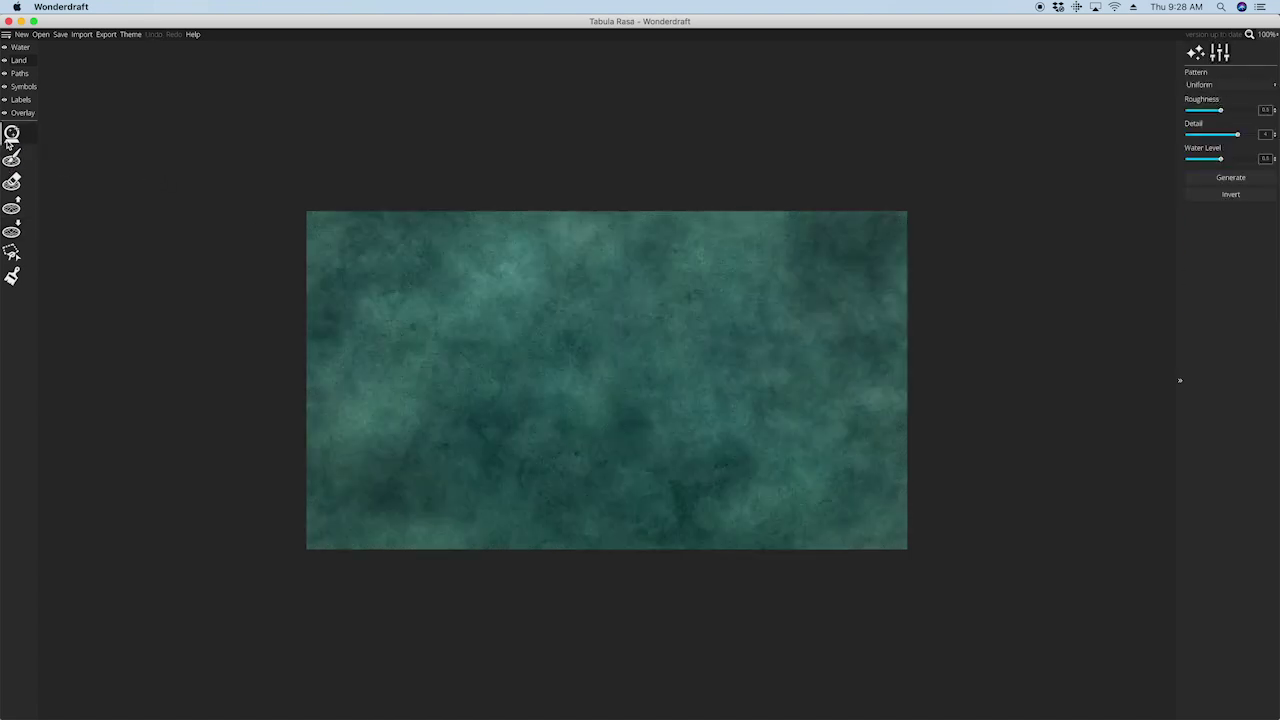
{"action": "left_click", "coordinate": [1242, 181]}
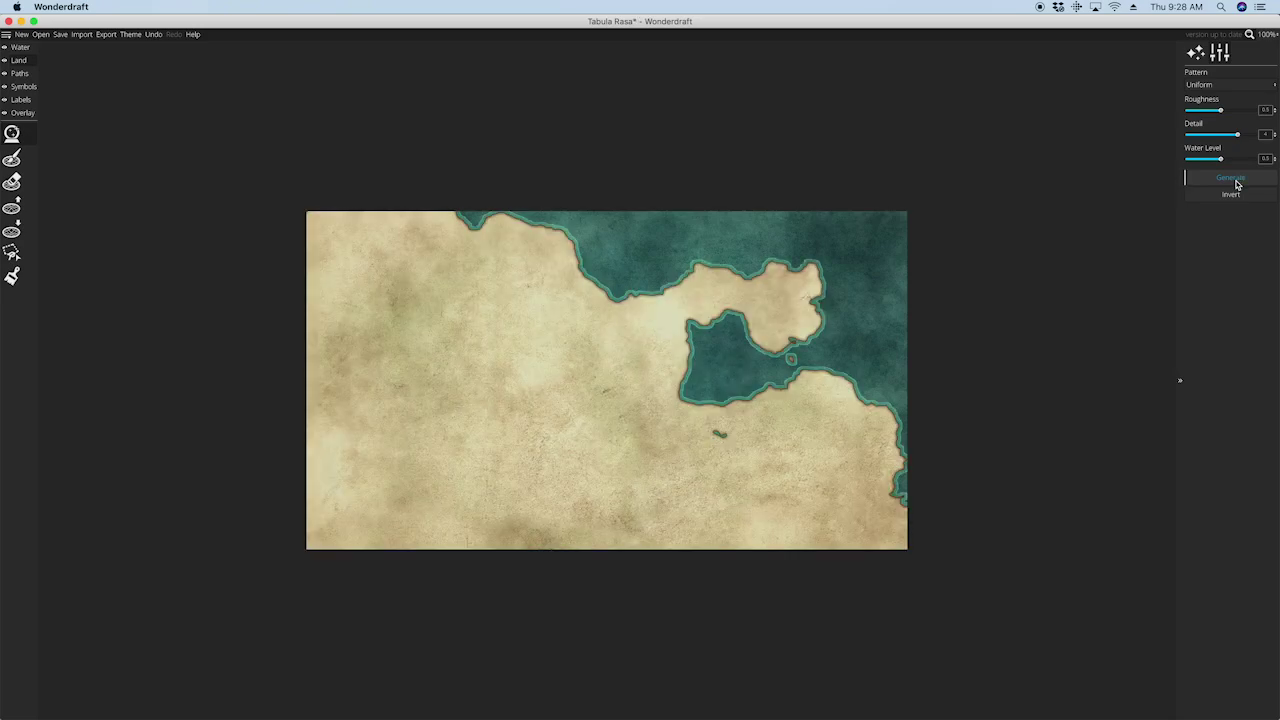
{"action": "left_click", "coordinate": [1237, 182]}
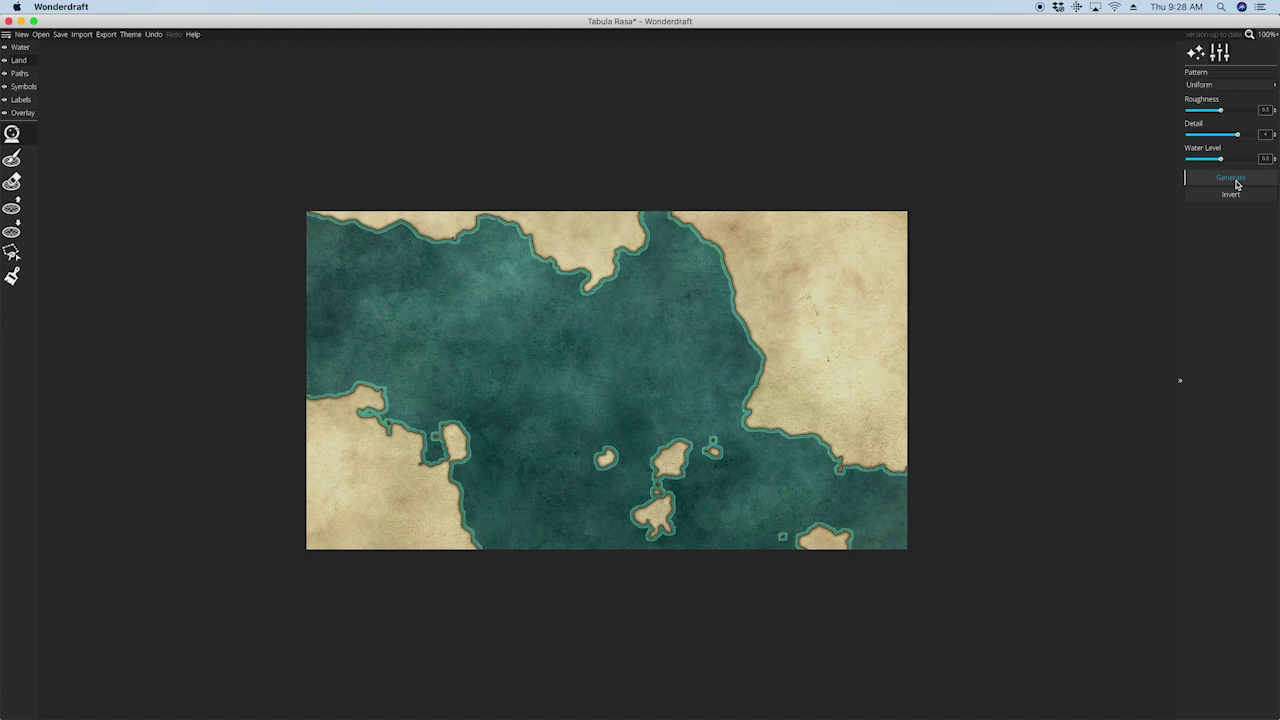
{"action": "left_click", "coordinate": [1237, 182]}
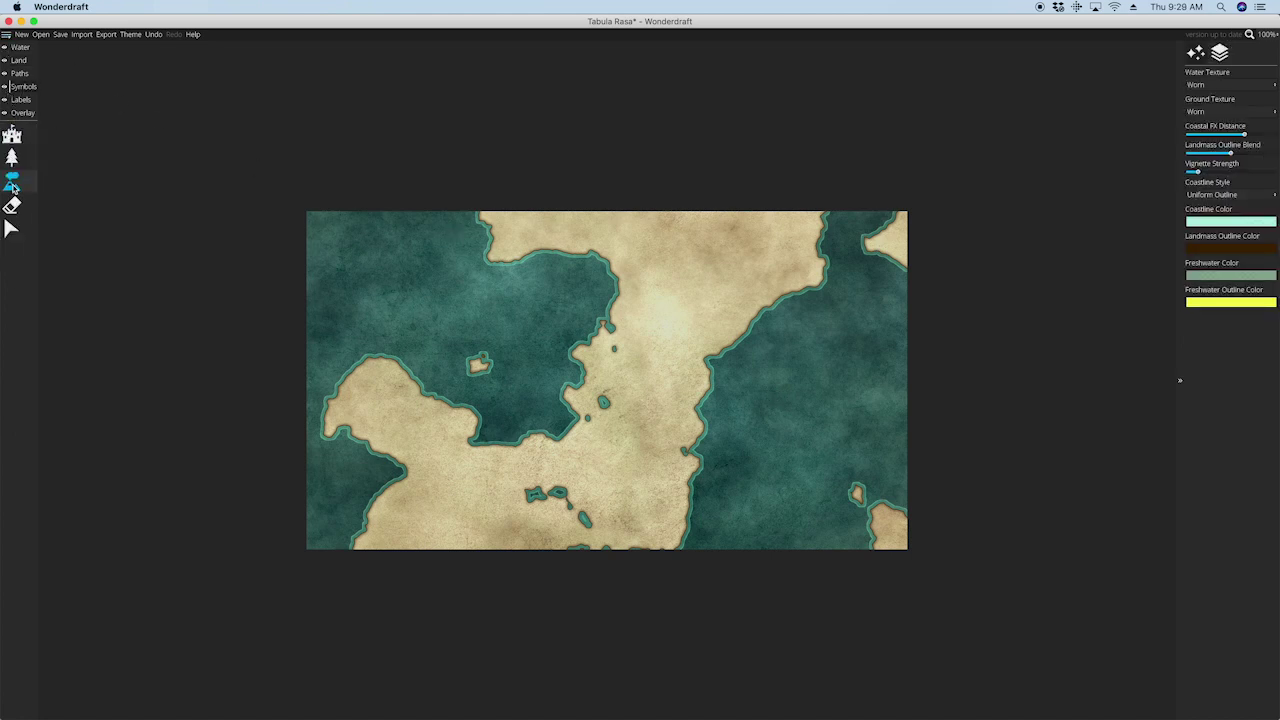
Paint a chain of tall-peak mountains across the north of the central landmass
{"action": "left_click", "coordinate": [12, 184]}
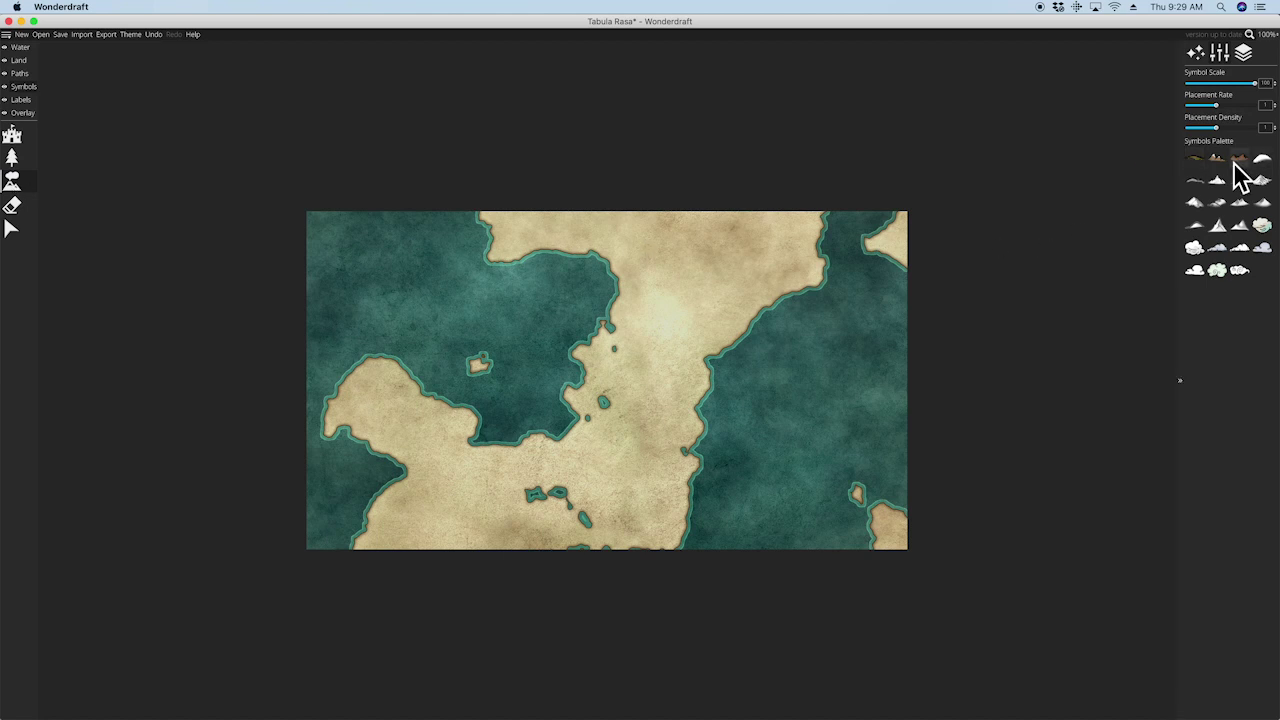
{"action": "left_click", "coordinate": [1217, 224]}
{"action": "left_click", "coordinate": [695, 236]}
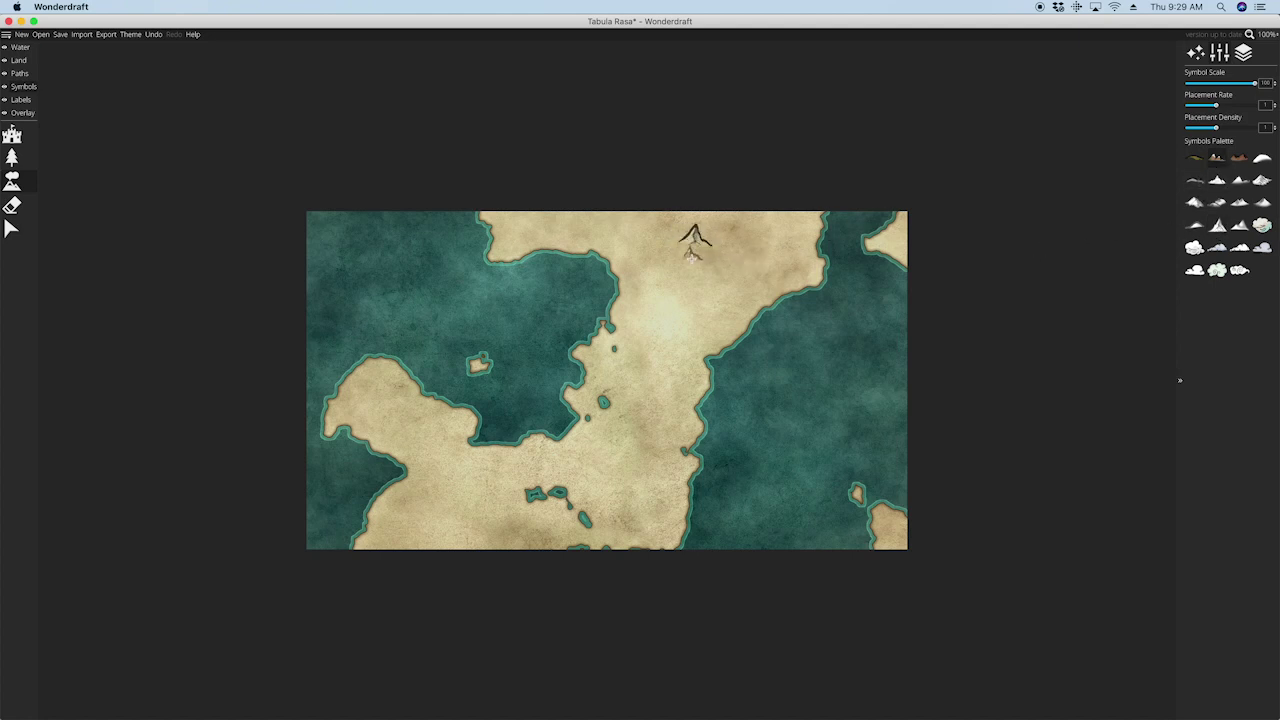
{"action": "left_click_drag", "start_coordinate": [661, 232], "coordinate": [782, 283]}
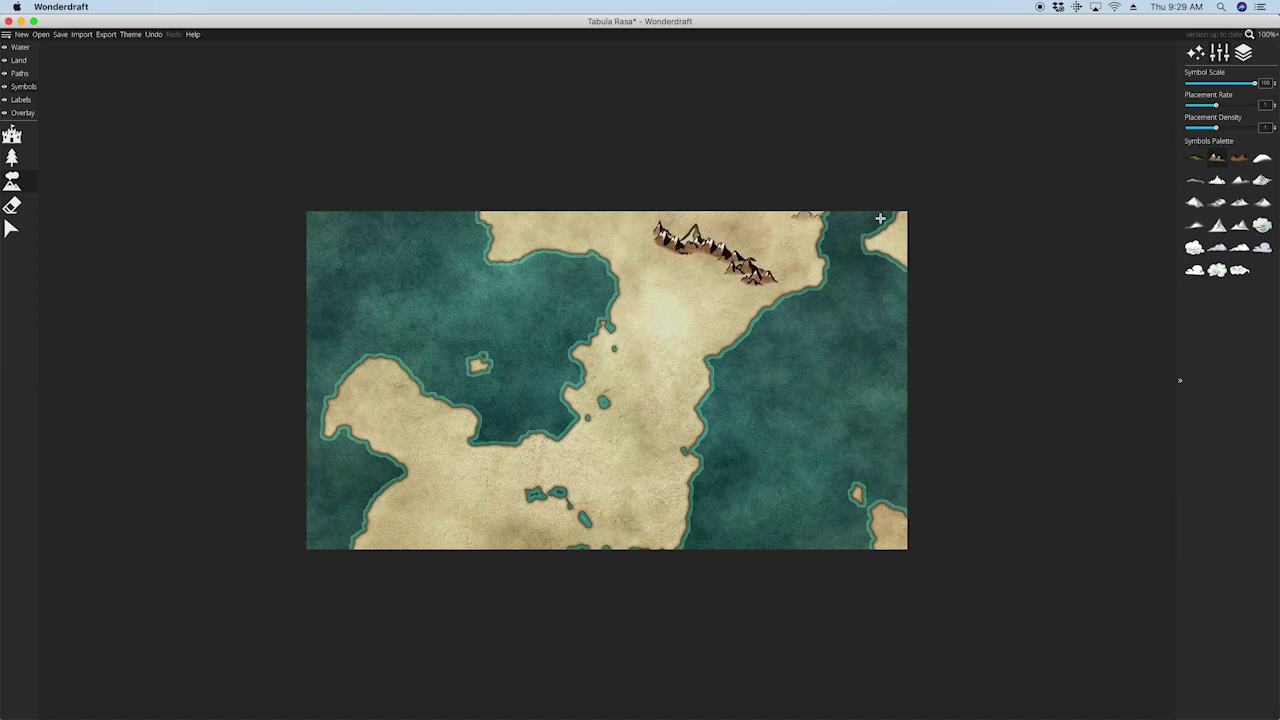
Add smaller mountains below and beside the chain to widen and fill out the range
{"action": "left_click", "coordinate": [1239, 158]}
{"action": "mouse_move", "coordinate": [652, 249]}
{"action": "left_mouse_down"}
{"action": "mouse_move", "coordinate": [718, 273]}
{"action": "mouse_move", "coordinate": [748, 300]}
{"action": "left_mouse_up"}
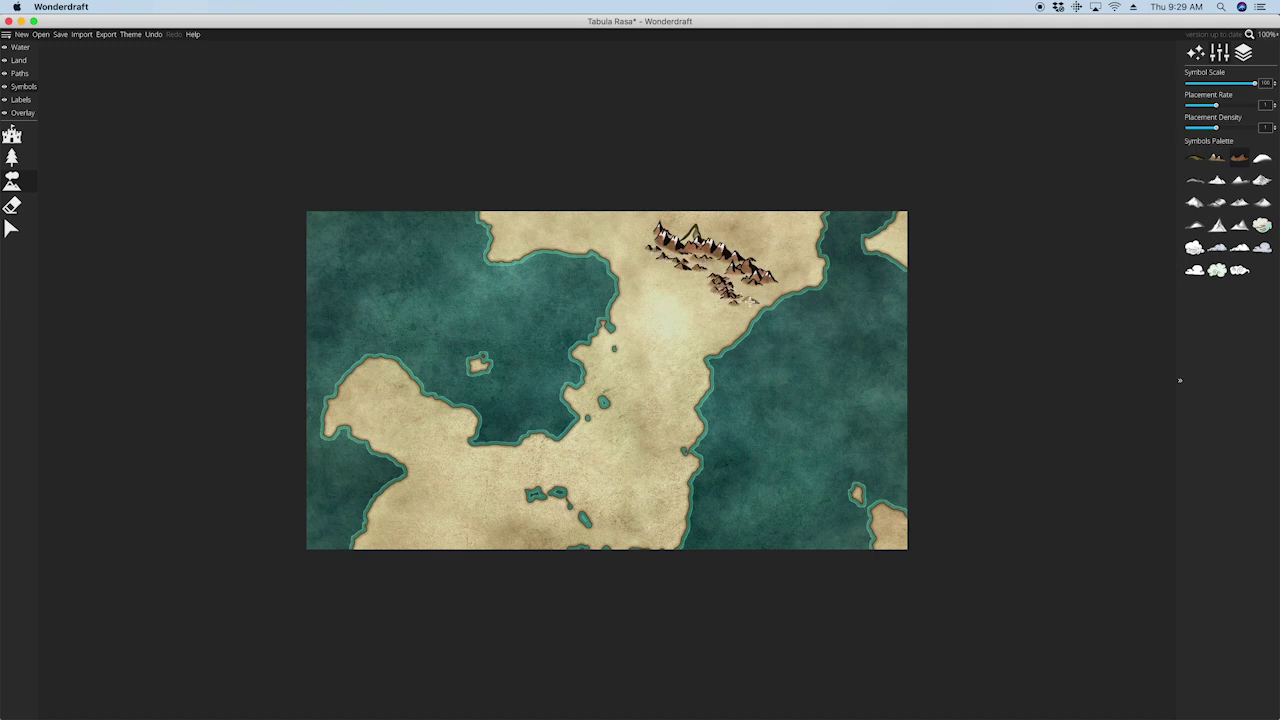
{"action": "left_click", "coordinate": [790, 250]}
{"action": "left_click", "coordinate": [760, 242]}
{"action": "left_click", "coordinate": [611, 236]}
{"action": "mouse_move", "coordinate": [614, 222]}
{"action": "left_mouse_down"}
{"action": "mouse_move", "coordinate": [644, 238]}
{"action": "mouse_move", "coordinate": [678, 233]}
{"action": "left_mouse_up"}
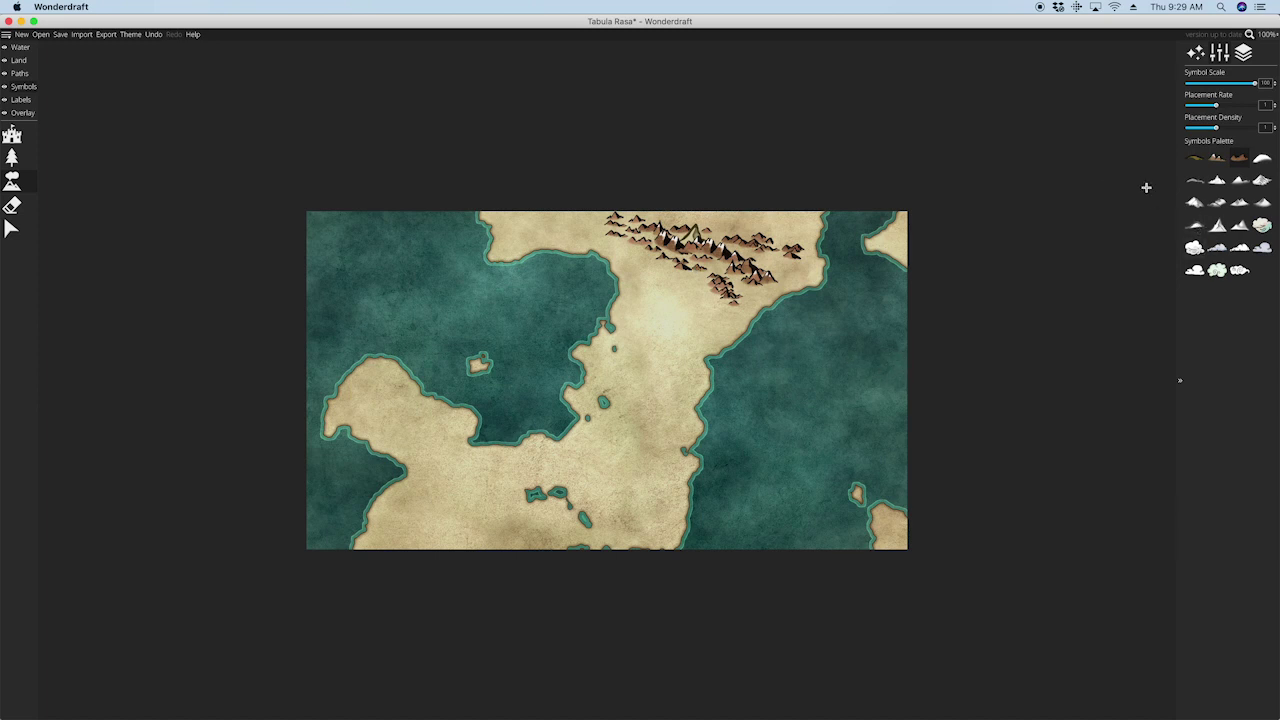
{"action": "left_click", "coordinate": [1198, 158]}
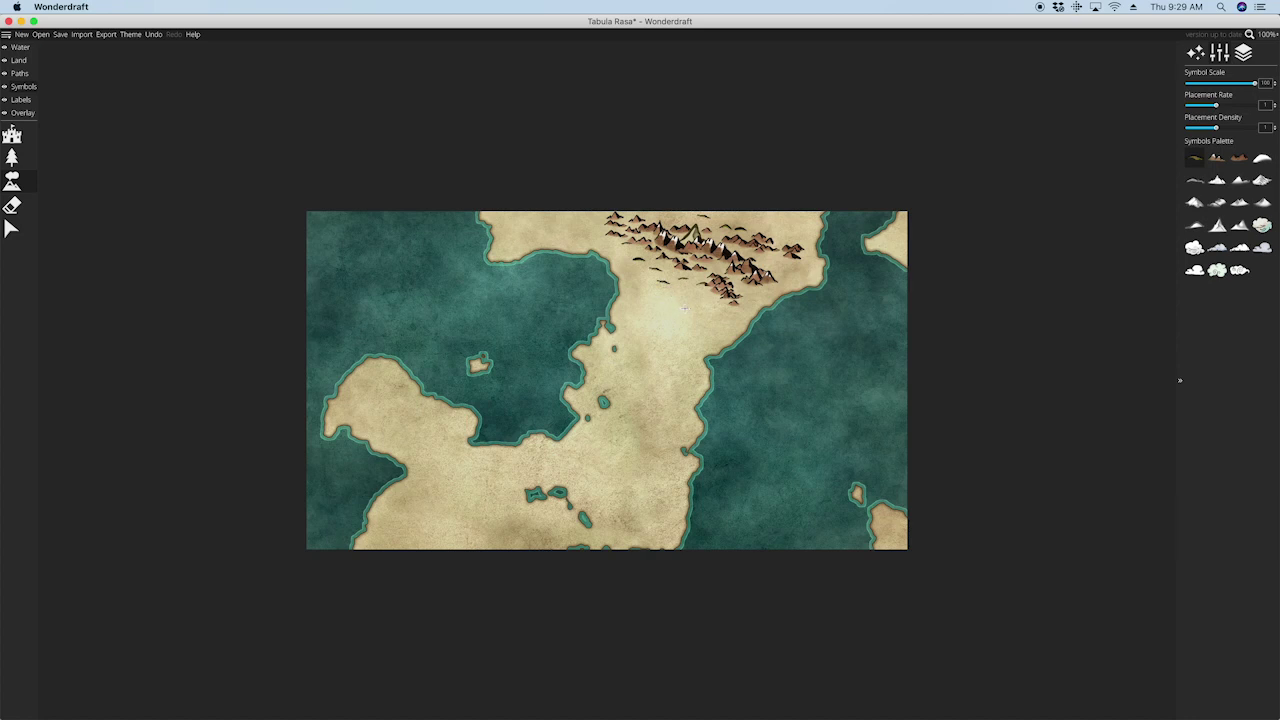
{"action": "left_click", "coordinate": [11, 137]}
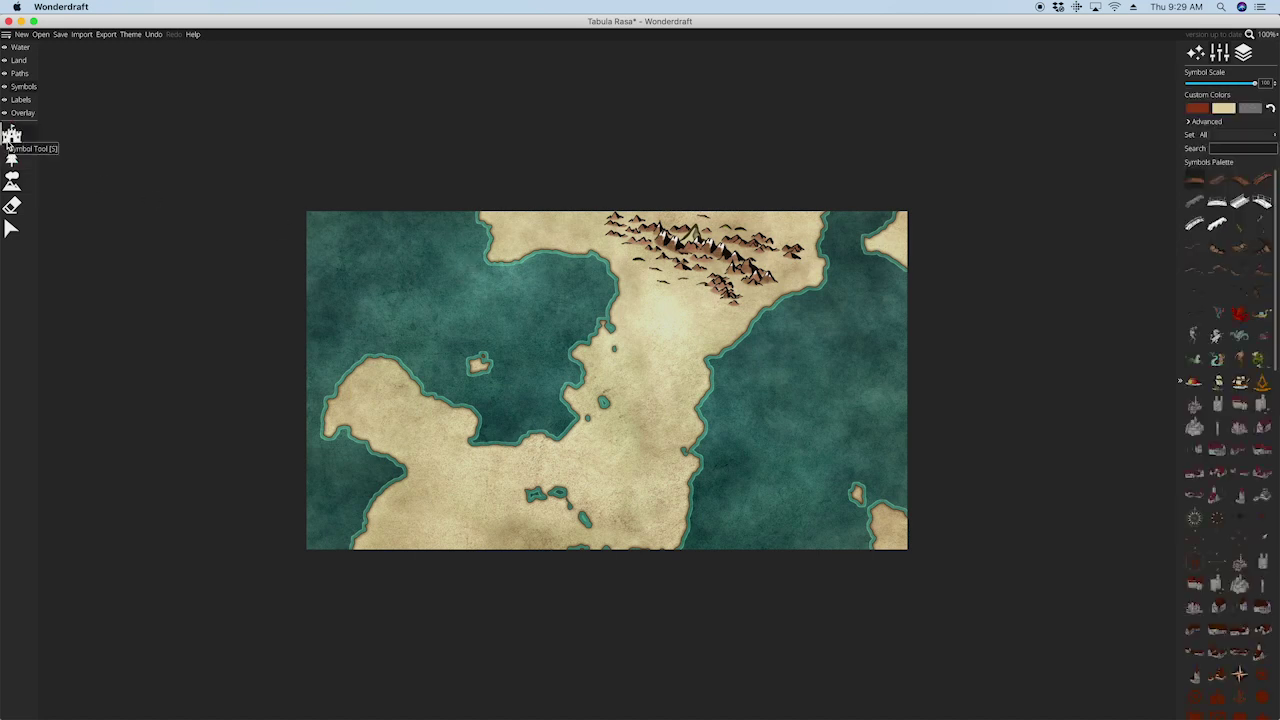
Place a small red tower below the mountains and a Line Sea Monsters creature in the eastern sea
{"action": "left_click", "coordinate": [1218, 497]}
{"action": "left_click", "coordinate": [666, 307]}
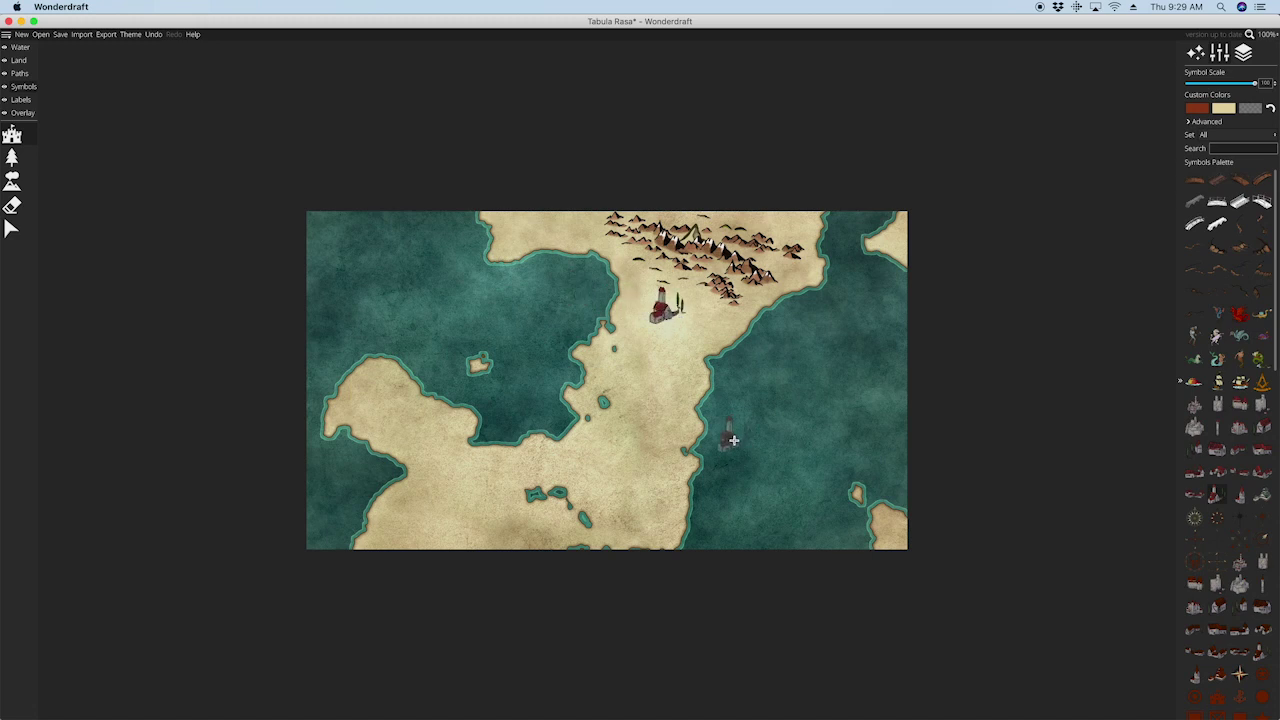
{"action": "left_click", "coordinate": [1232, 136]}
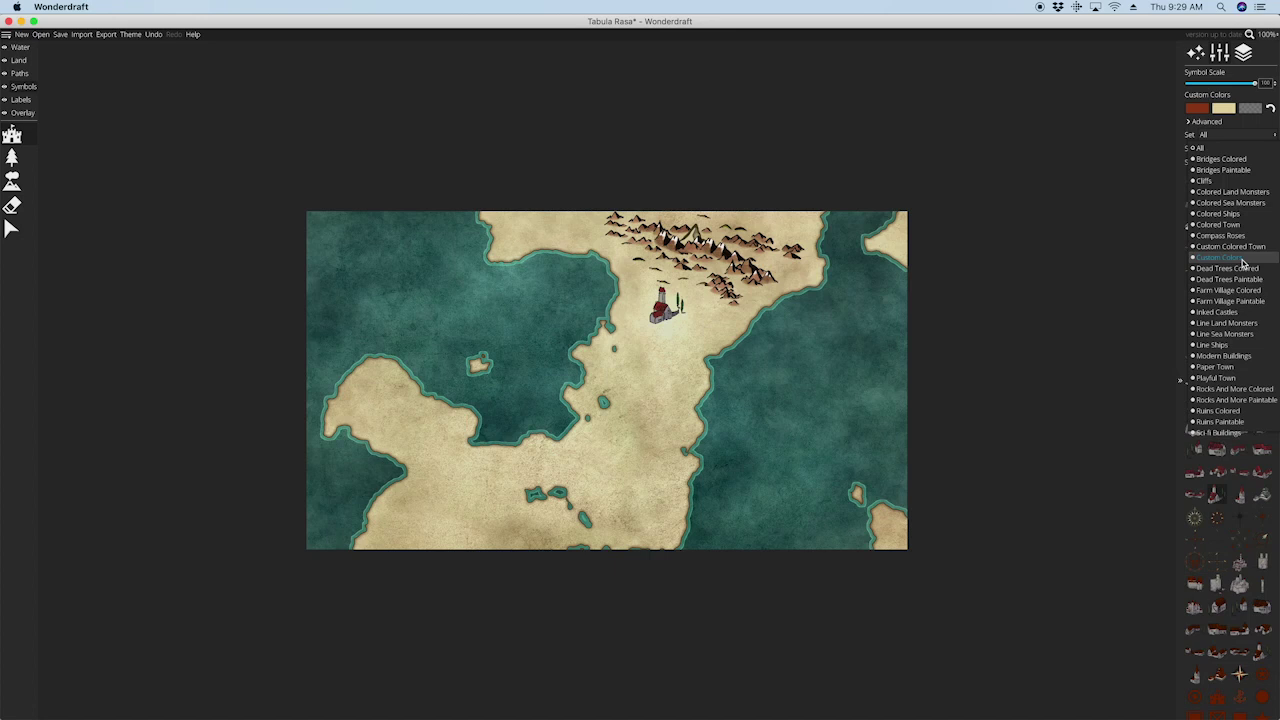
{"action": "left_click", "coordinate": [1236, 338]}
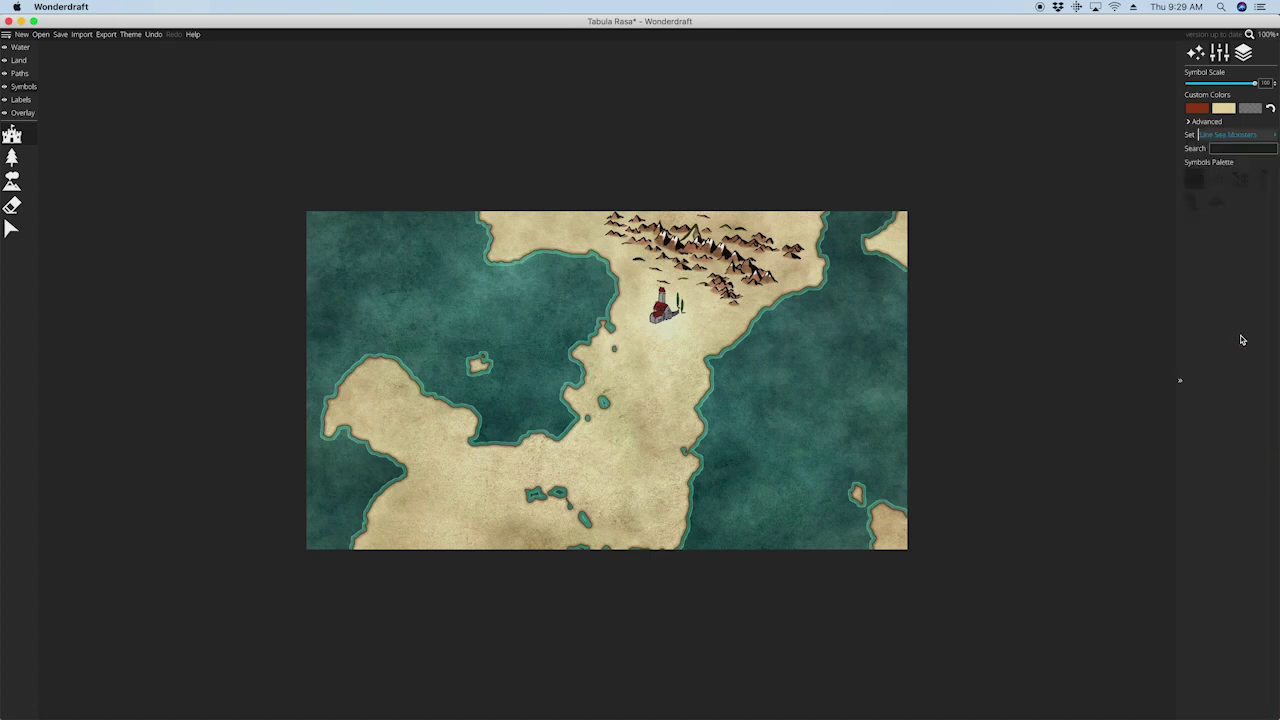
{"action": "left_click", "coordinate": [787, 388]}
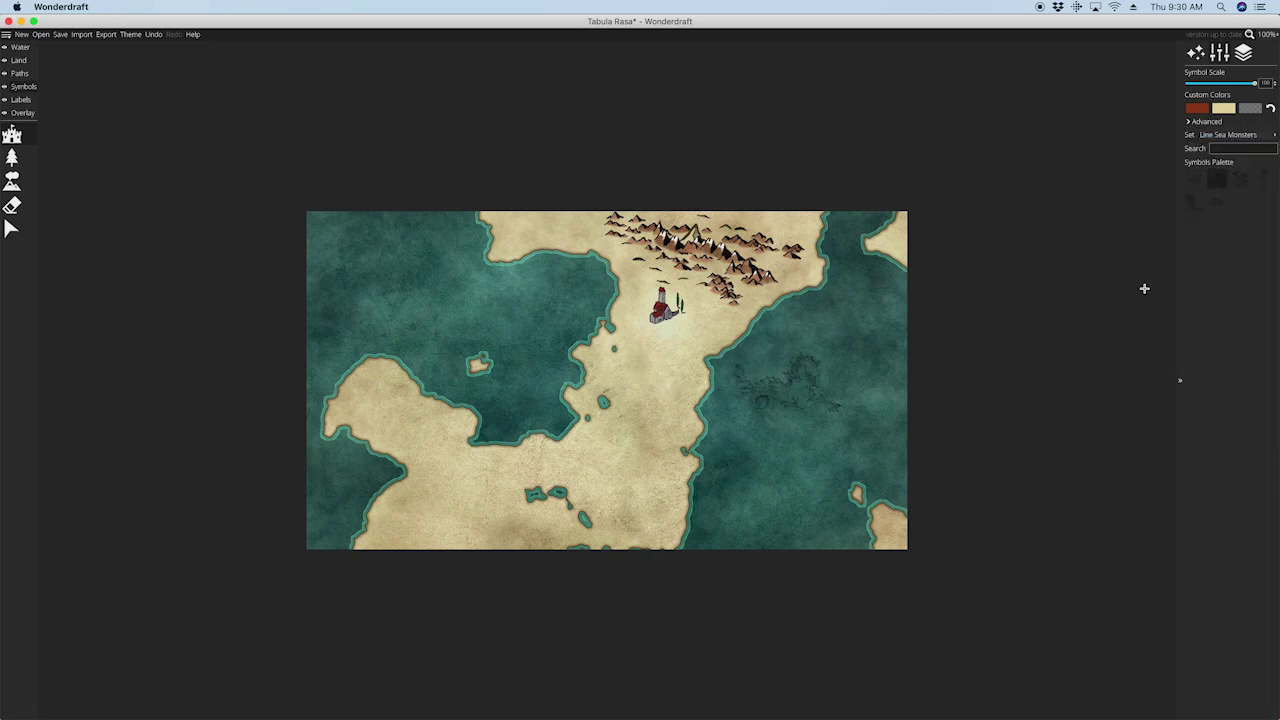
Stamp two inked Paper Town castles on the peninsula, one above the other
{"action": "left_click", "coordinate": [1229, 137]}
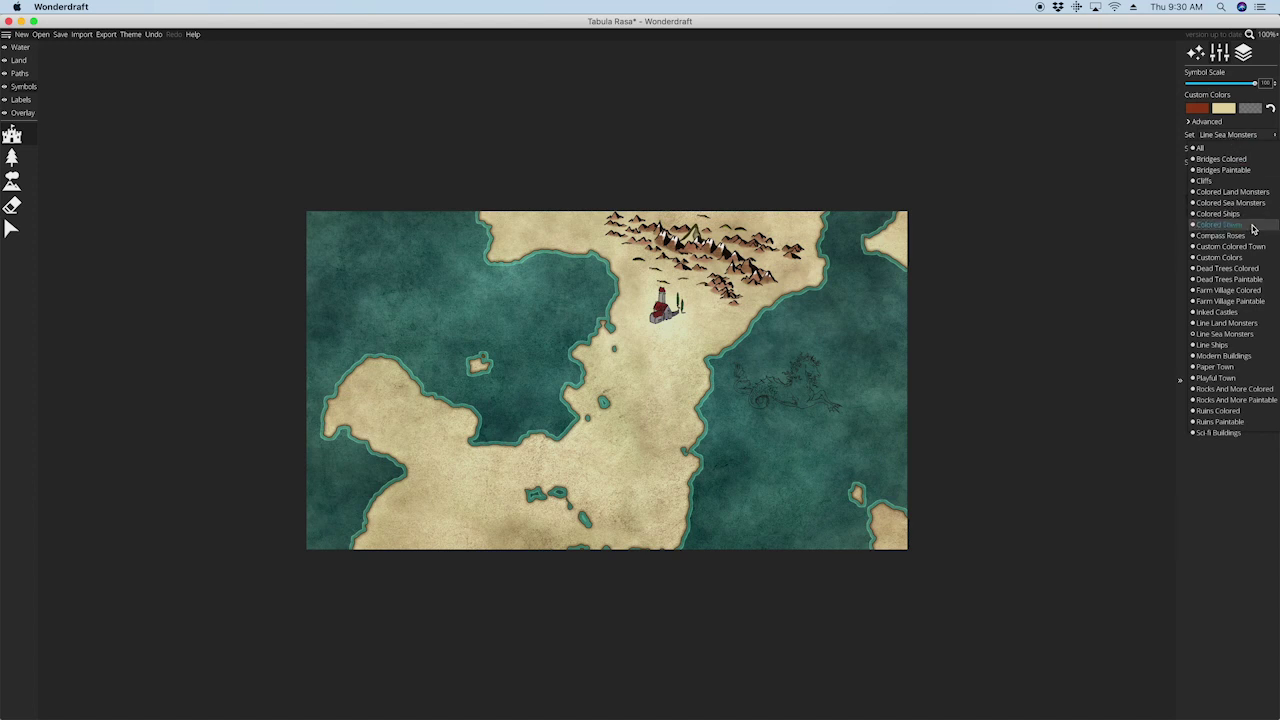
{"action": "left_click", "coordinate": [1215, 367]}
{"action": "left_click", "coordinate": [634, 358]}
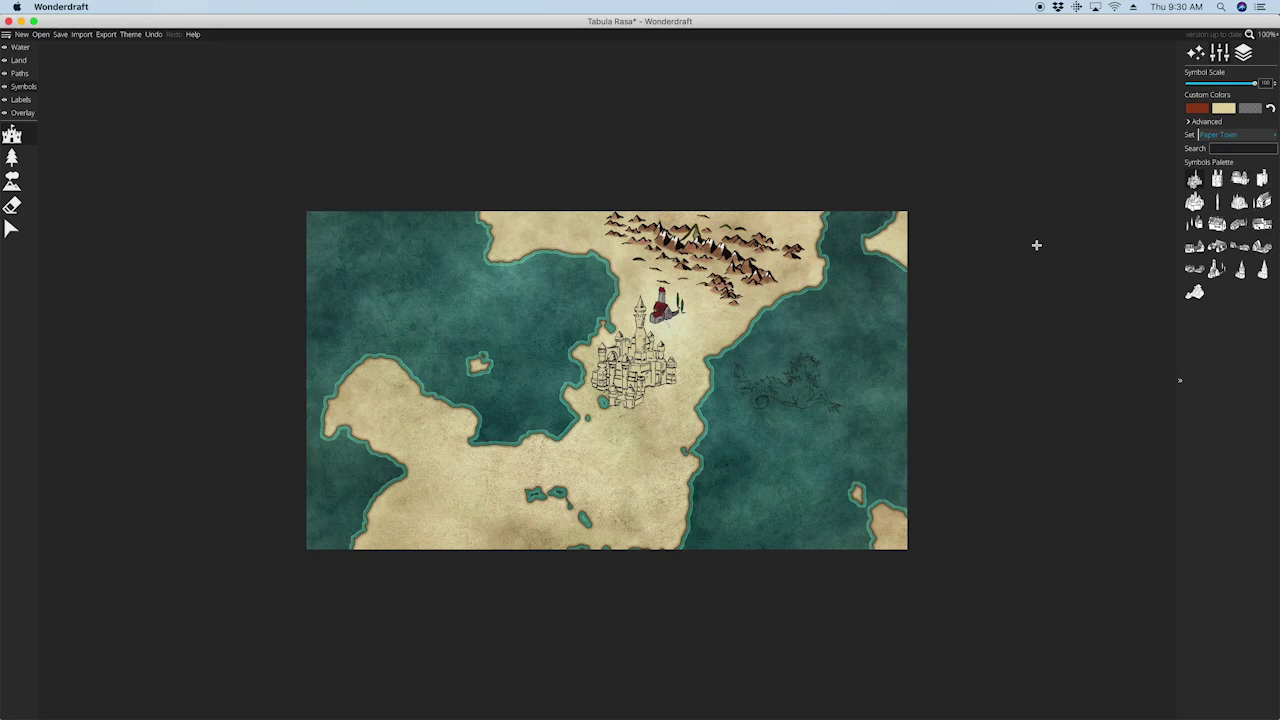
{"action": "left_click", "coordinate": [1217, 179]}
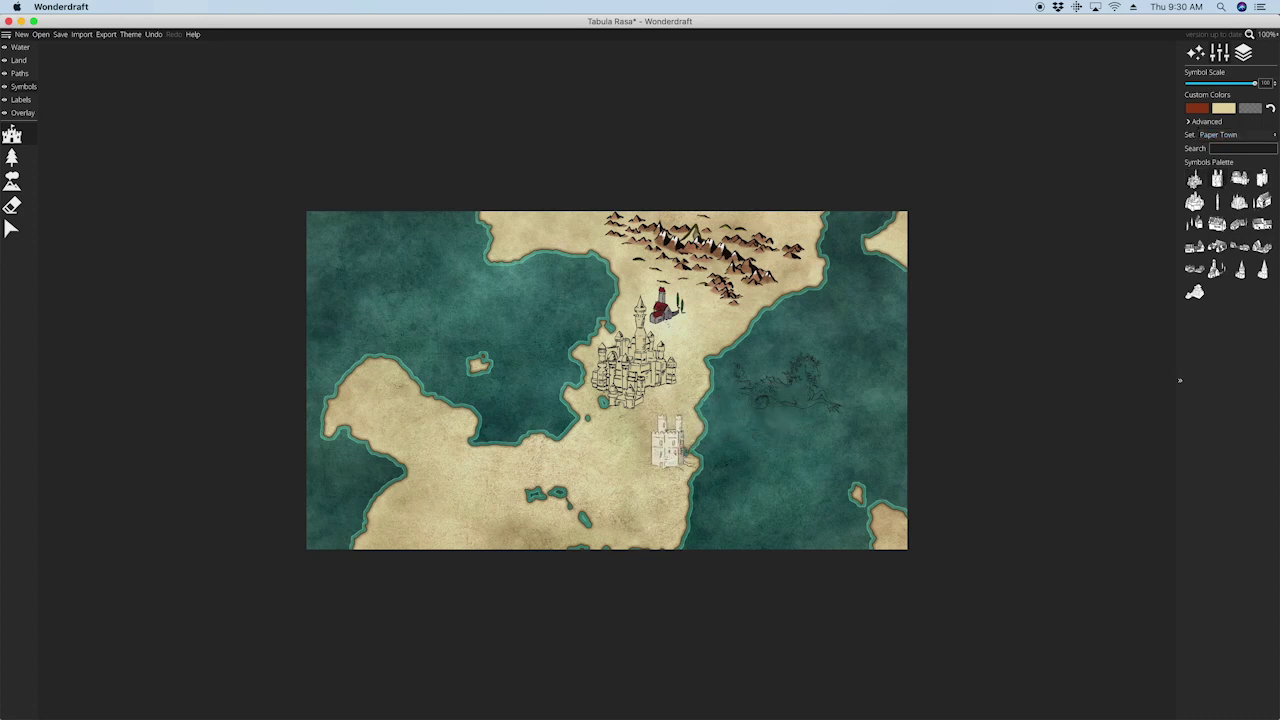
{"action": "left_click", "coordinate": [649, 447]}
{"action": "left_click", "coordinate": [1251, 138]}
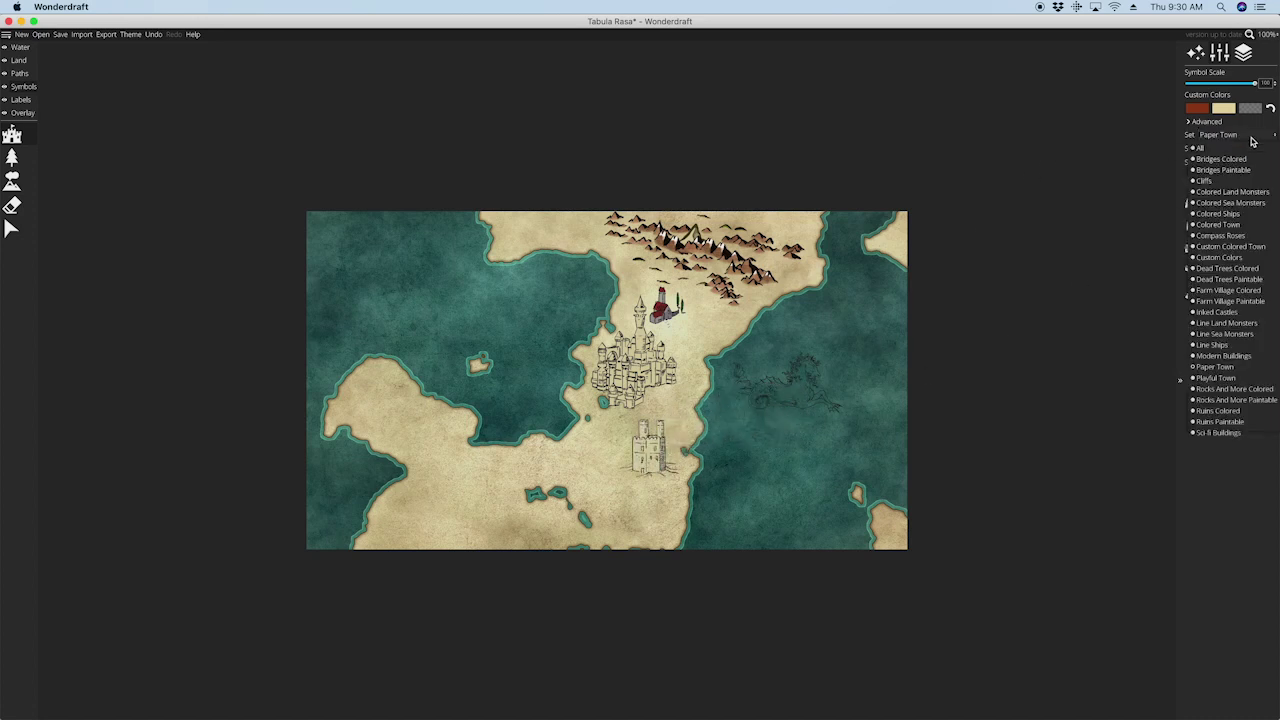
From Ruins Colored, place a stone circle, a ruined building beside it, and a broken tower on the southern coast
{"action": "left_click", "coordinate": [1231, 413]}
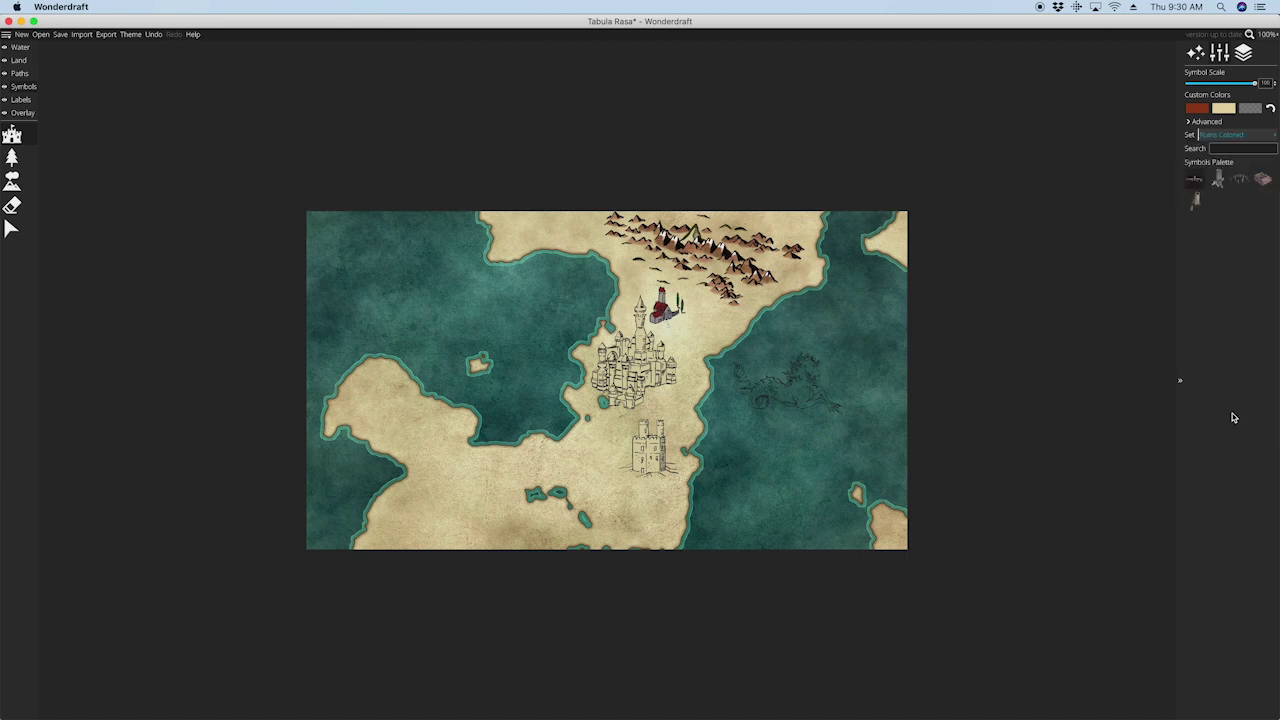
{"action": "left_click", "coordinate": [1240, 182]}
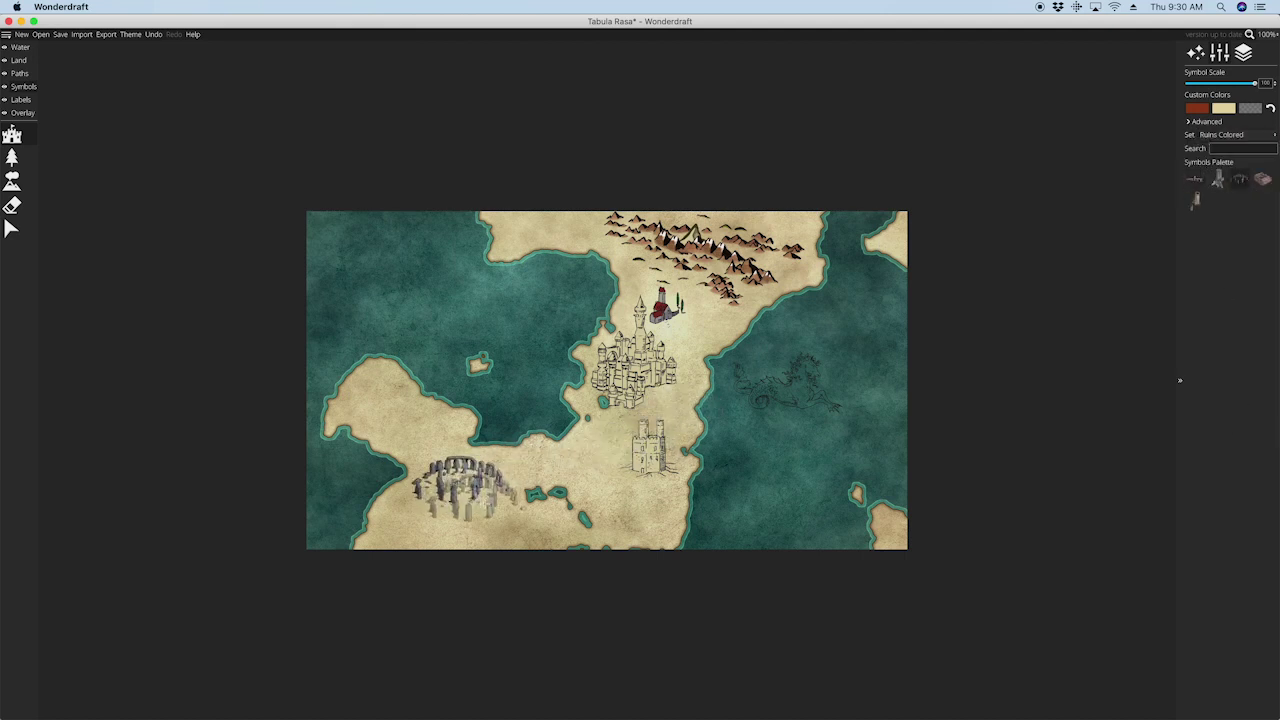
{"action": "left_click", "coordinate": [463, 488]}
{"action": "left_click", "coordinate": [1262, 179]}
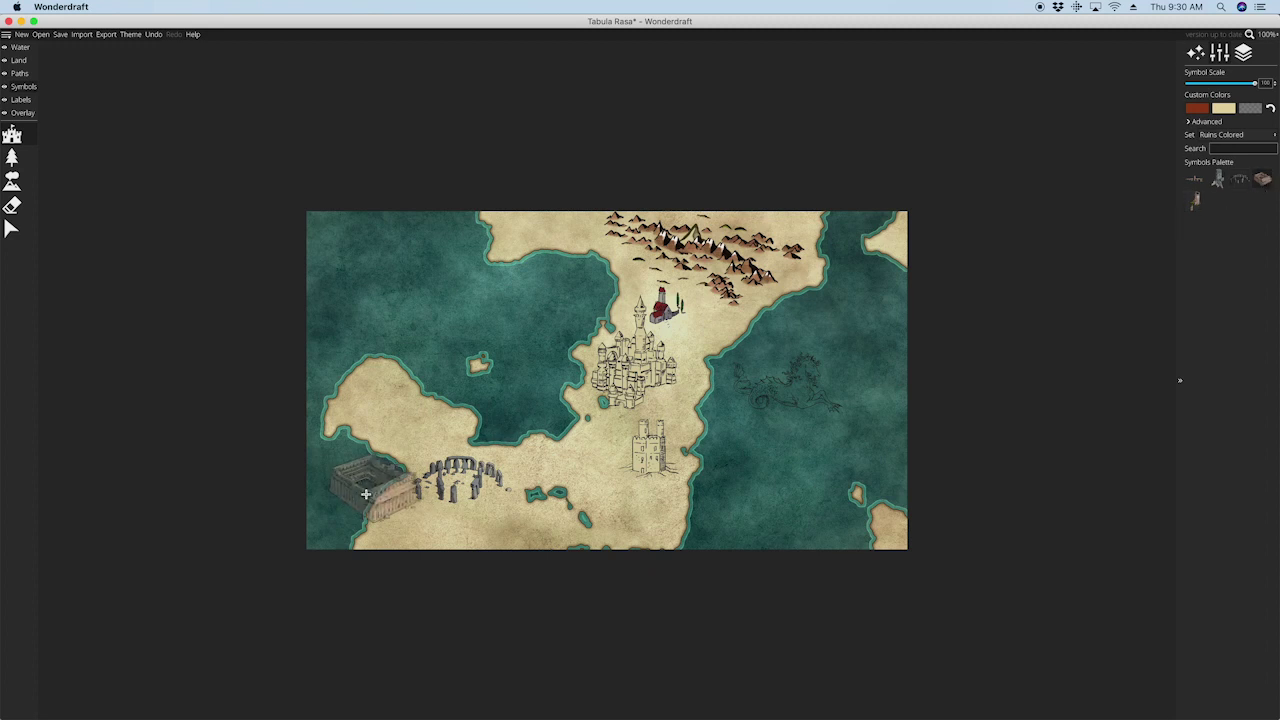
{"action": "left_click", "coordinate": [395, 428]}
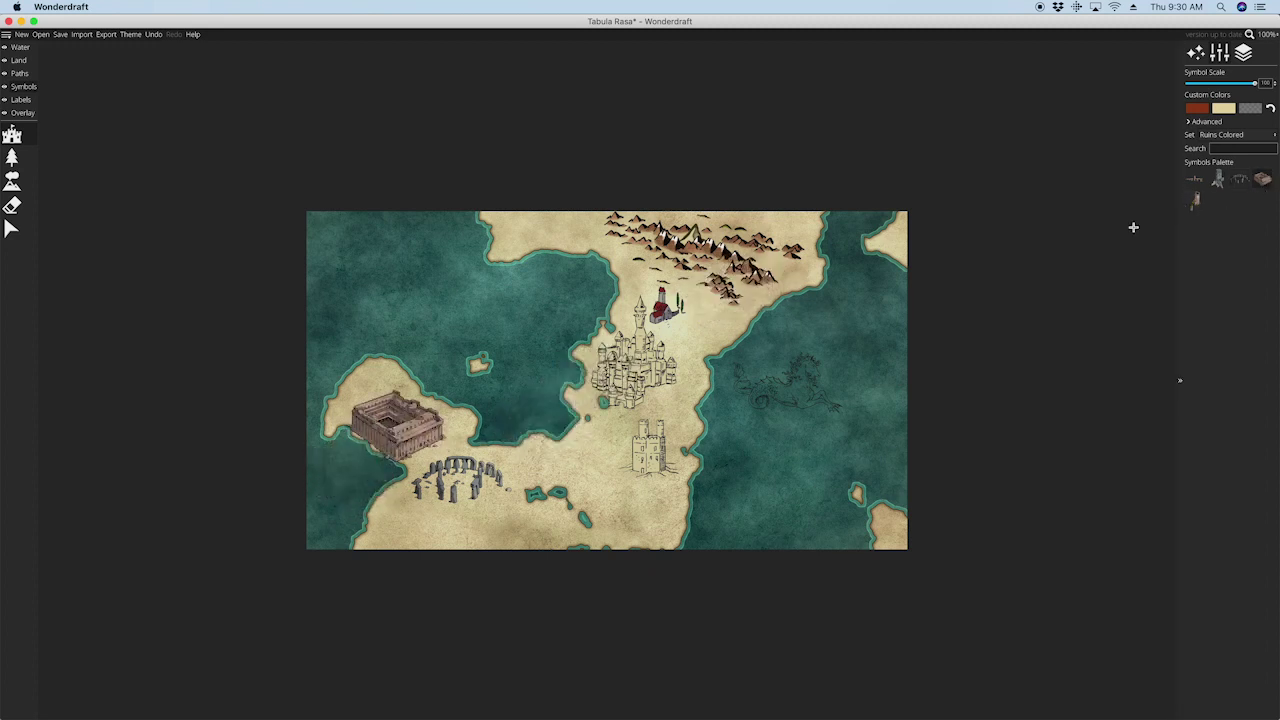
{"action": "left_click", "coordinate": [1194, 200]}
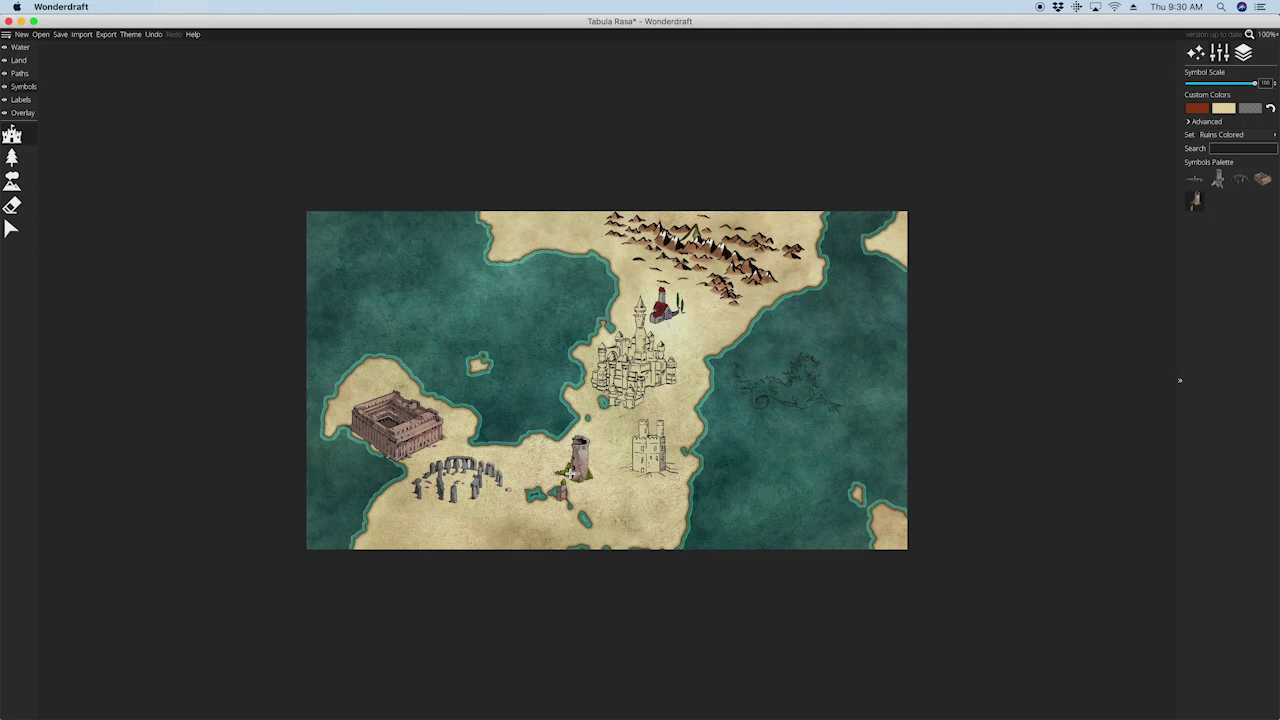
{"action": "left_click", "coordinate": [578, 462]}
Switch to the World Anvil 'Westlands in Shattered Gods' map, zoom out, and pan around to survey it
{"action": "key", "text": "super+Tab"}
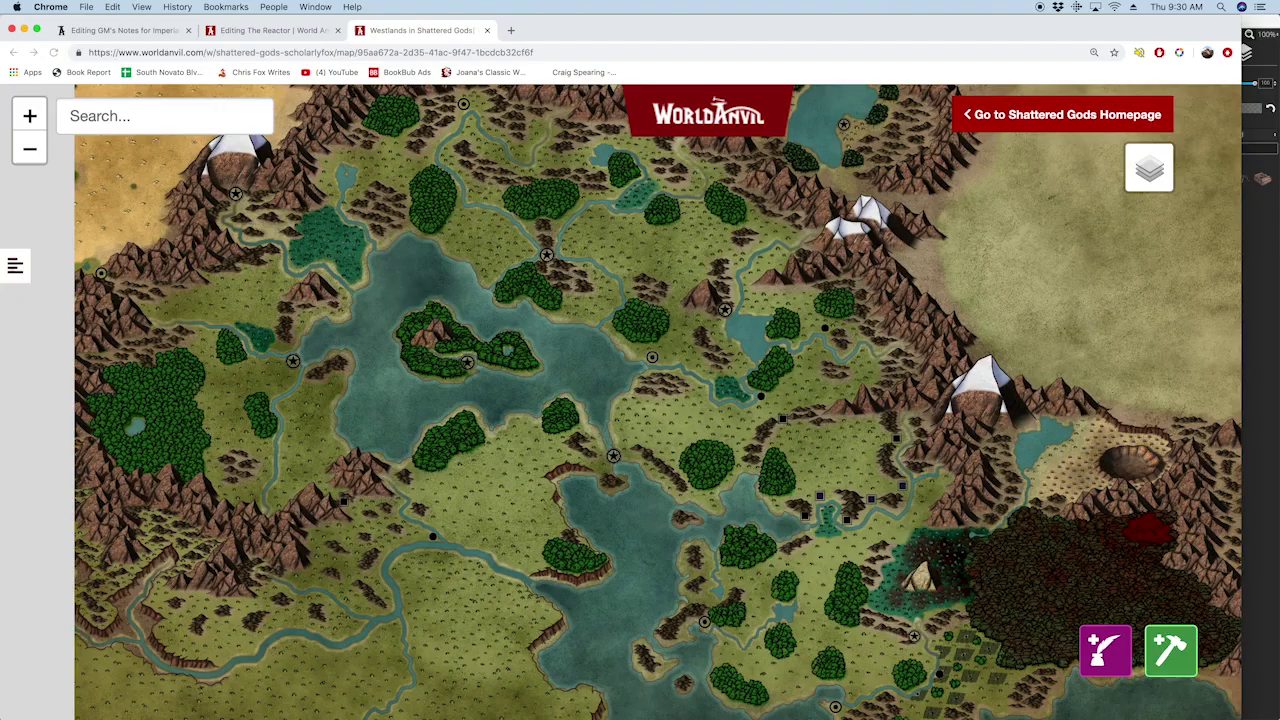
{"action": "scroll", "coordinate": [709, 432], "scroll_direction": "down", "scroll_amount": 2}
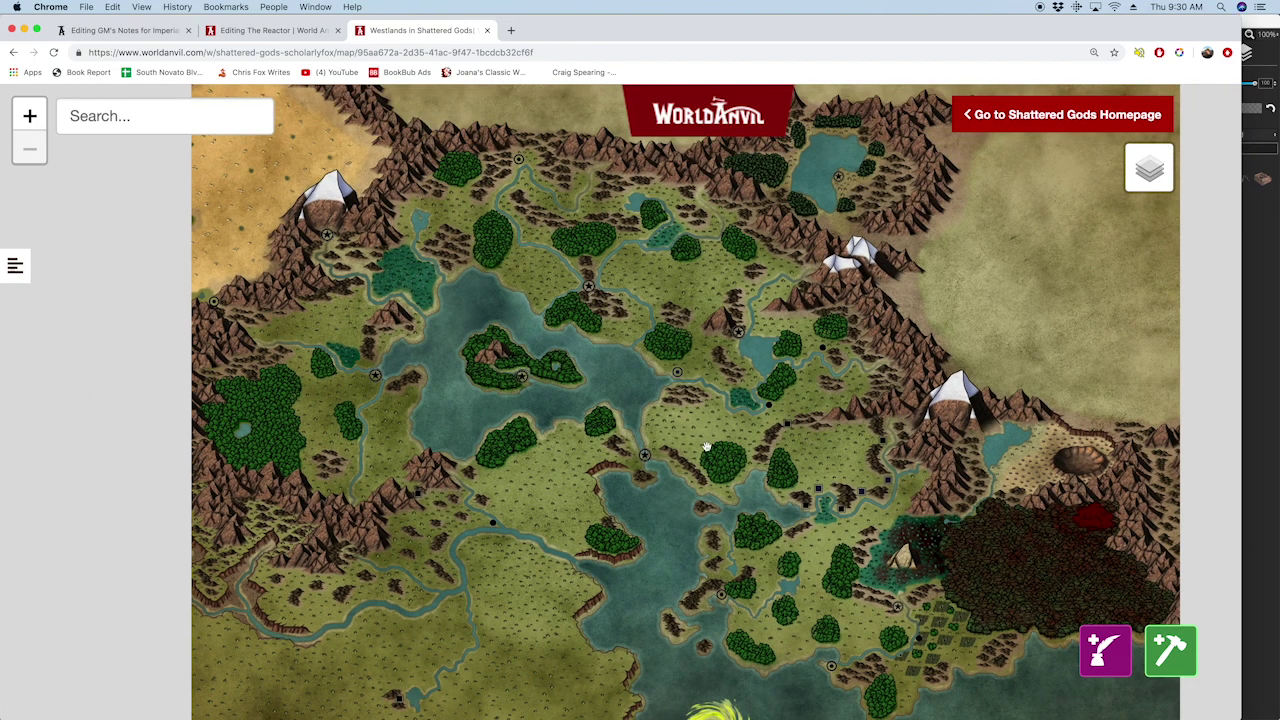
{"action": "left_click_drag", "start_coordinate": [754, 536], "coordinate": [662, 492]}
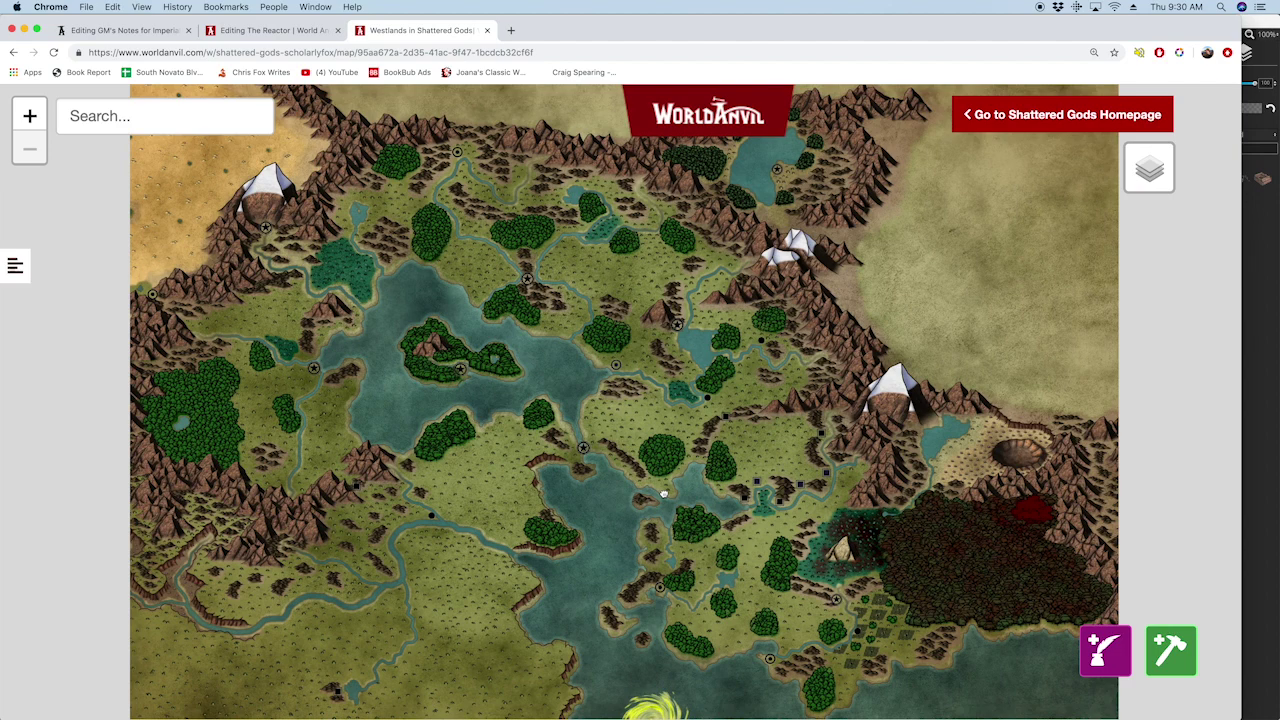
{"action": "left_click_drag", "start_coordinate": [663, 493], "coordinate": [671, 487]}
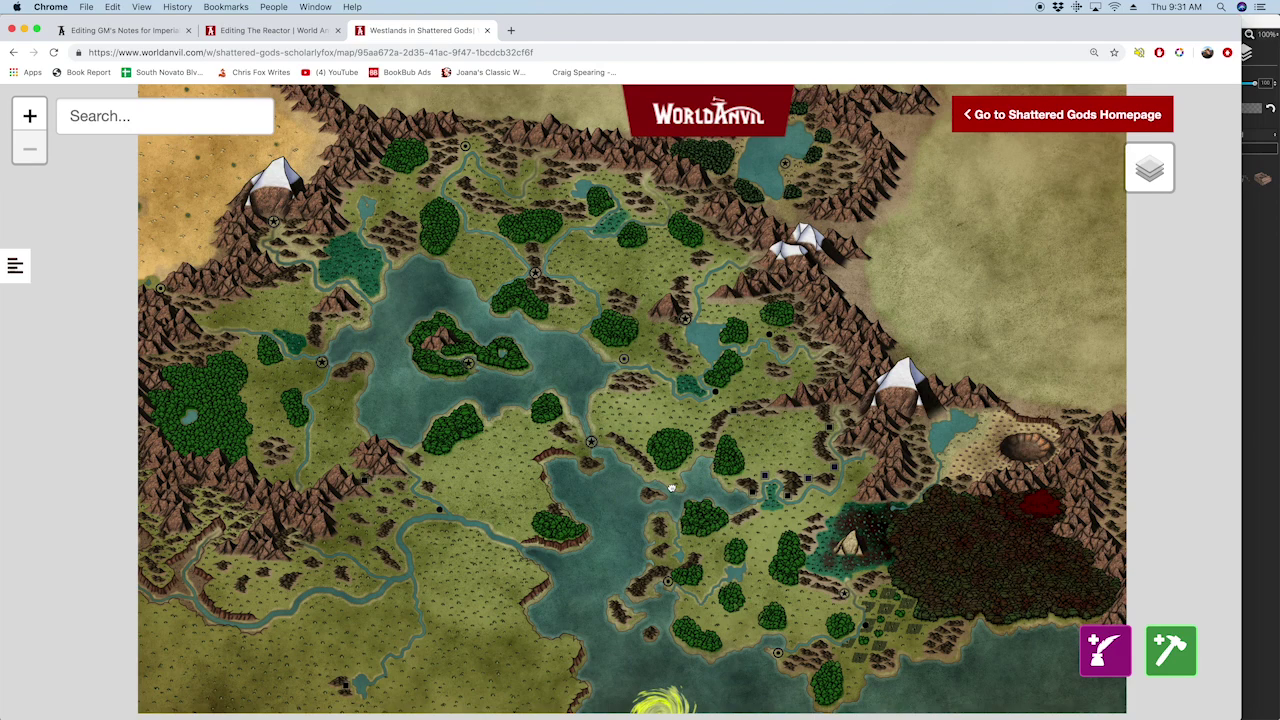
{"action": "left_click_drag", "start_coordinate": [671, 487], "coordinate": [664, 502]}
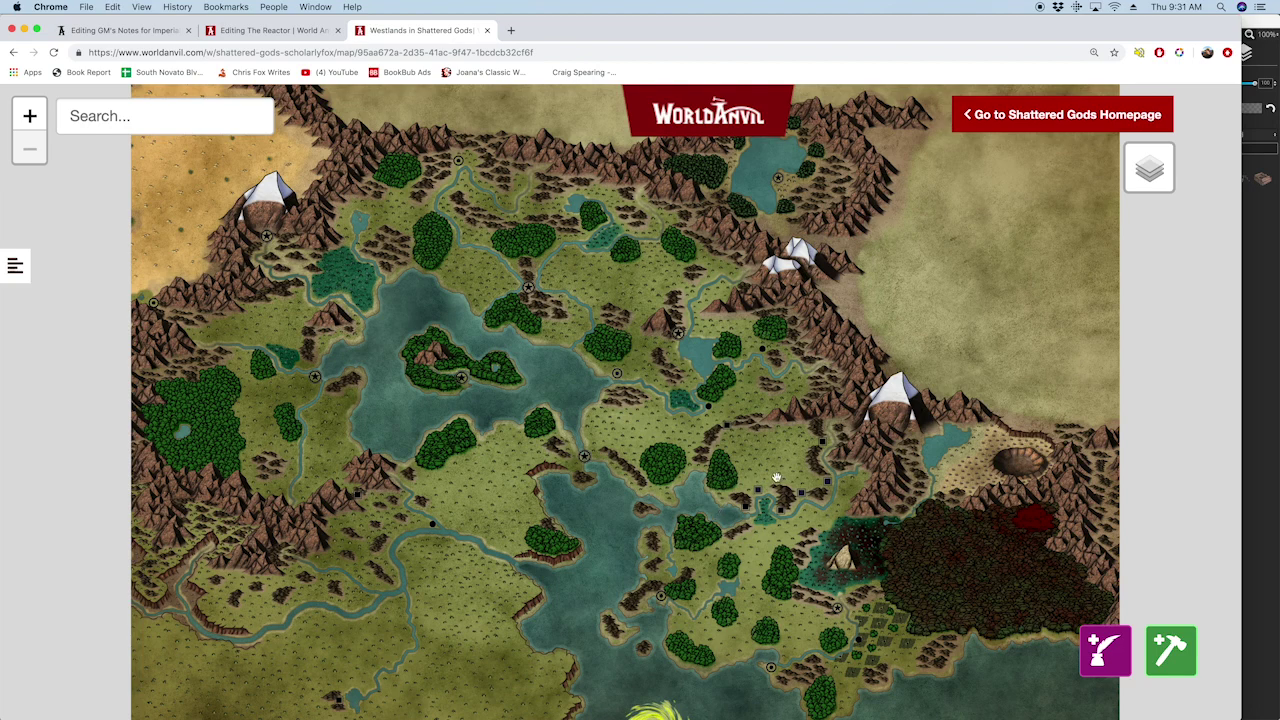
{"action": "left_click_drag", "start_coordinate": [626, 443], "coordinate": [624, 406]}
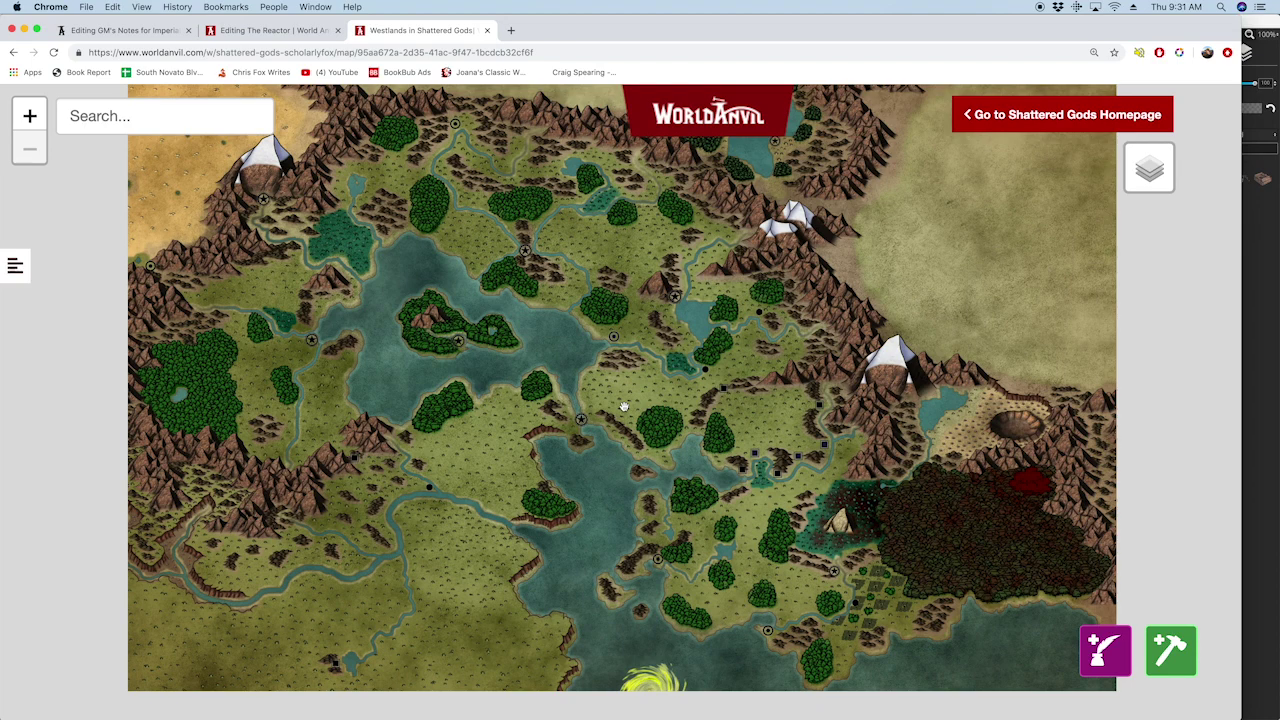
{"action": "left_click_drag", "start_coordinate": [563, 337], "coordinate": [635, 428]}
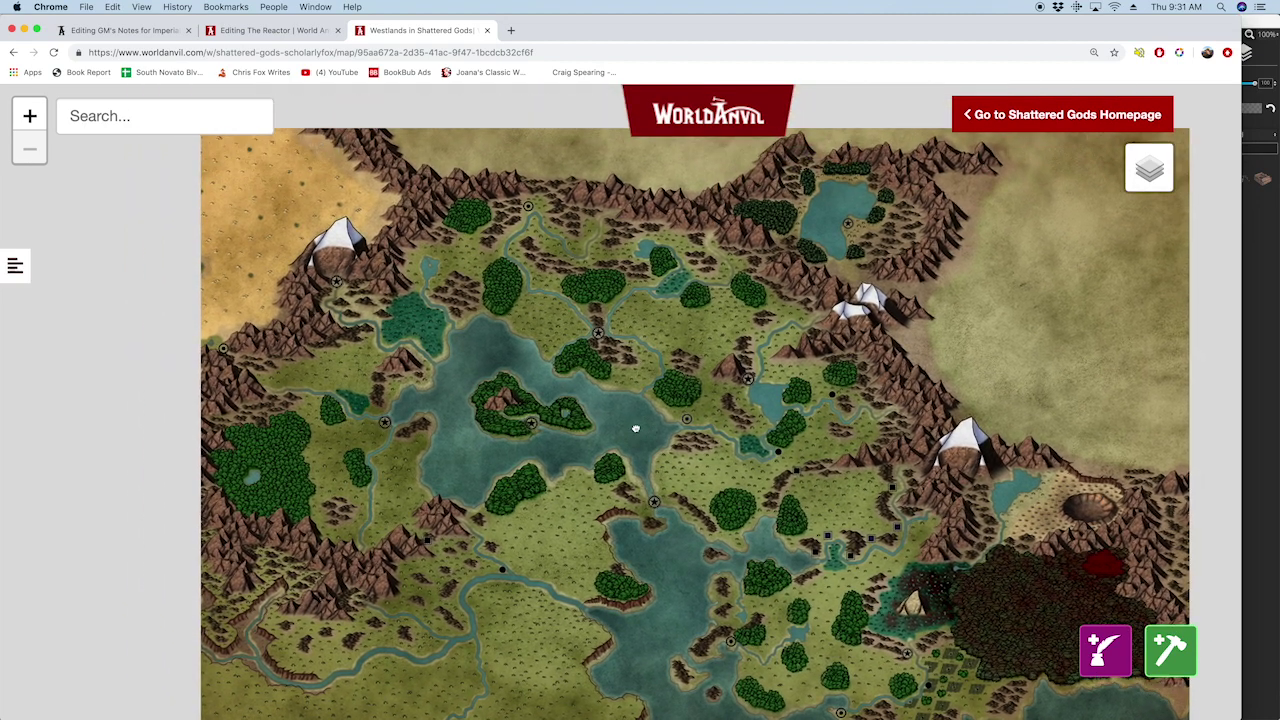
{"action": "scroll", "coordinate": [390, 425], "scroll_direction": "up", "scroll_amount": 2}
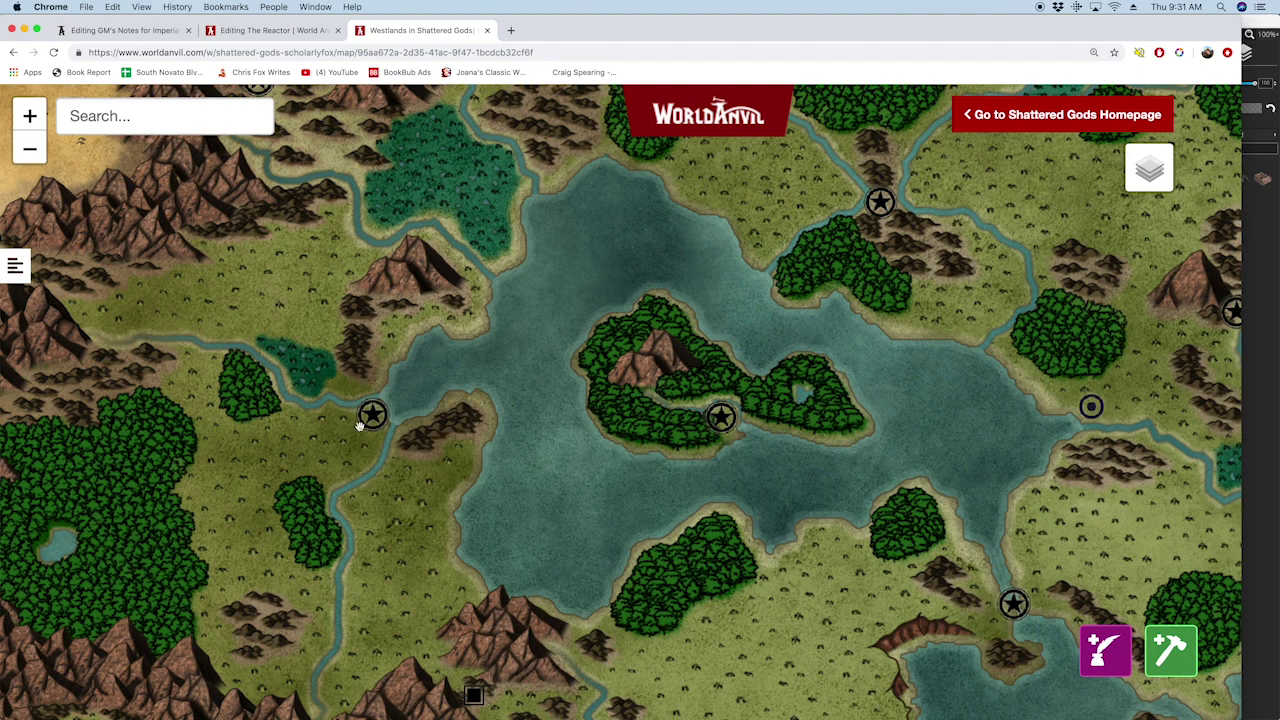
{"action": "scroll", "coordinate": [577, 557], "scroll_direction": "down", "scroll_amount": 1}
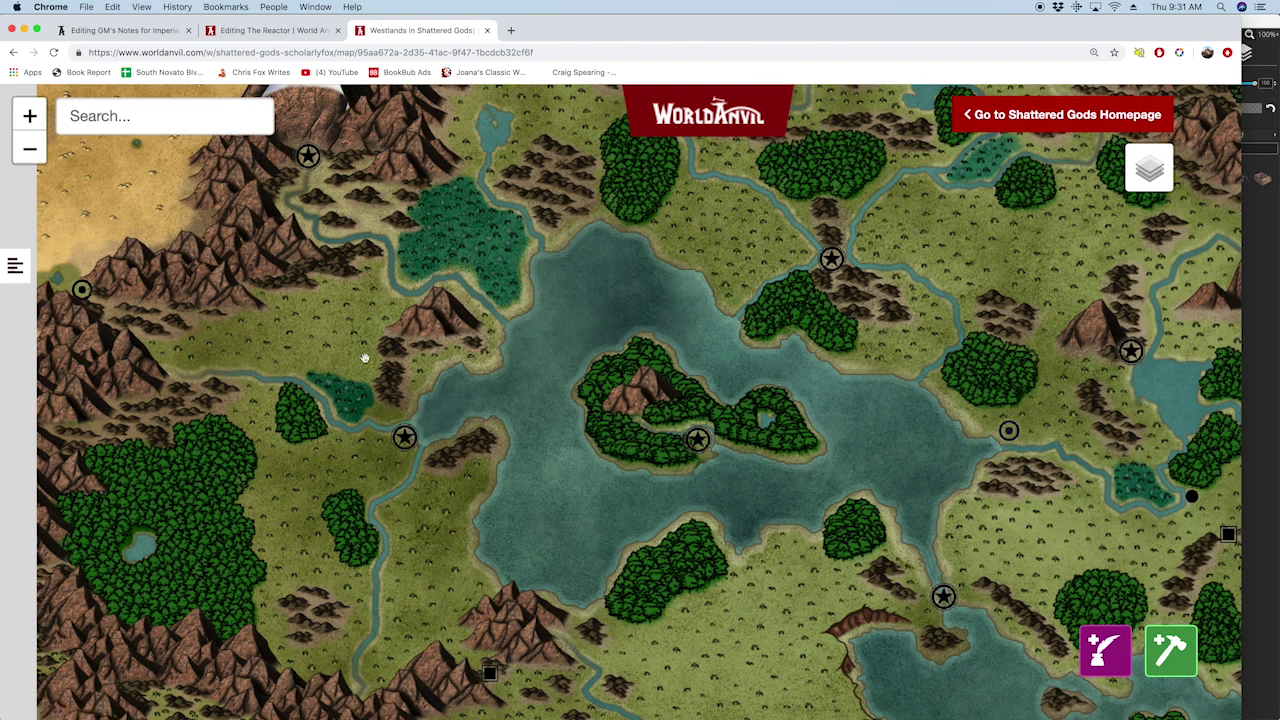
{"action": "scroll", "coordinate": [385, 445], "scroll_direction": "down", "scroll_amount": 5}
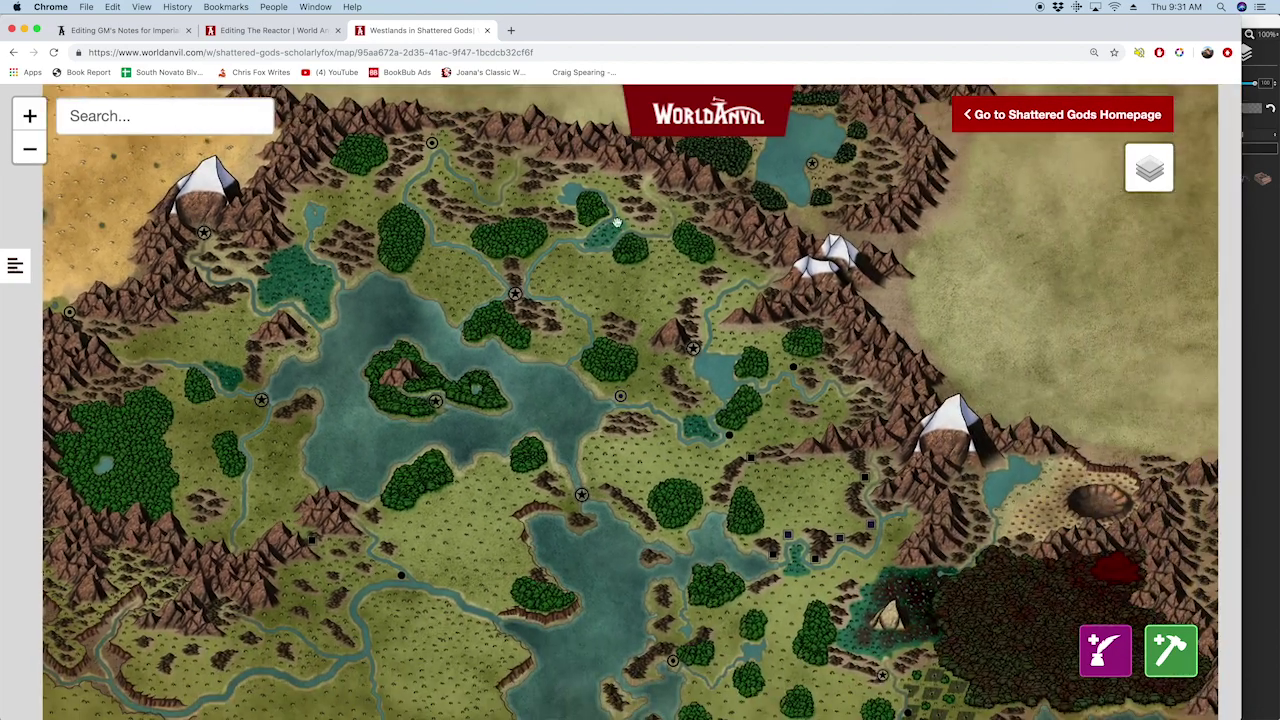
{"action": "scroll", "coordinate": [712, 502], "scroll_direction": "down", "scroll_amount": 1}
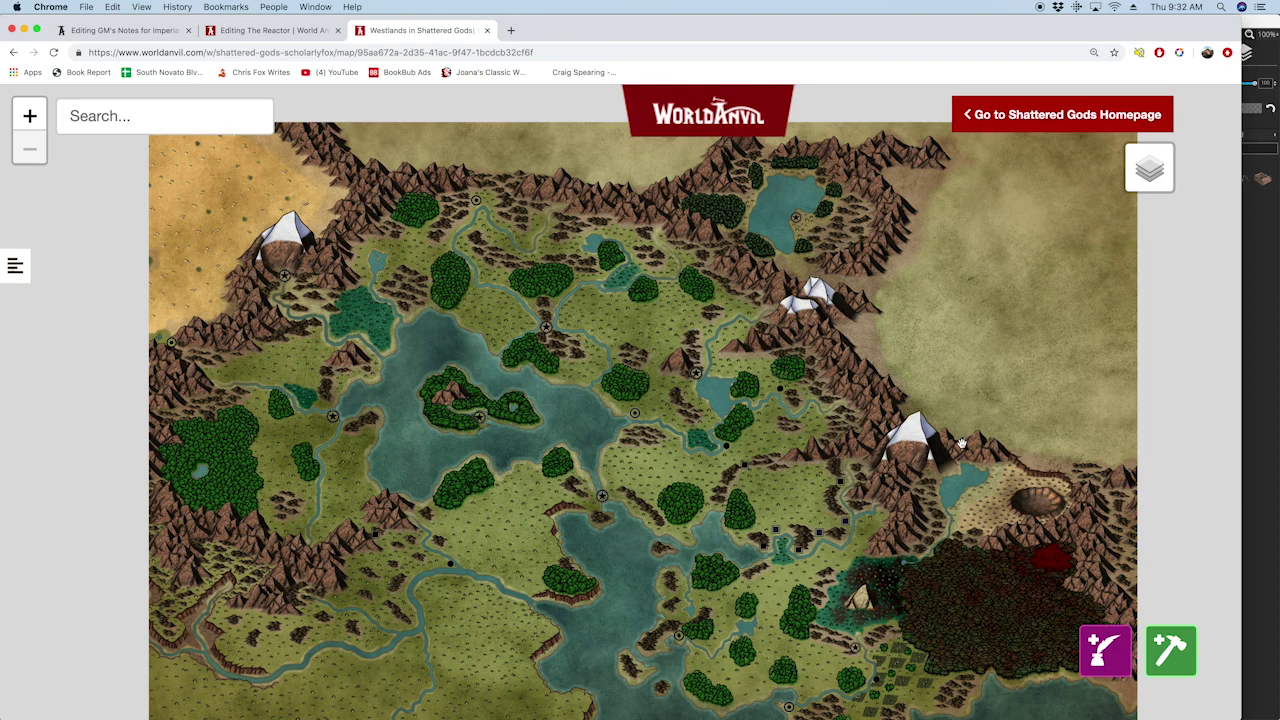
{"action": "scroll", "coordinate": [638, 590], "scroll_direction": "up", "scroll_amount": 1}
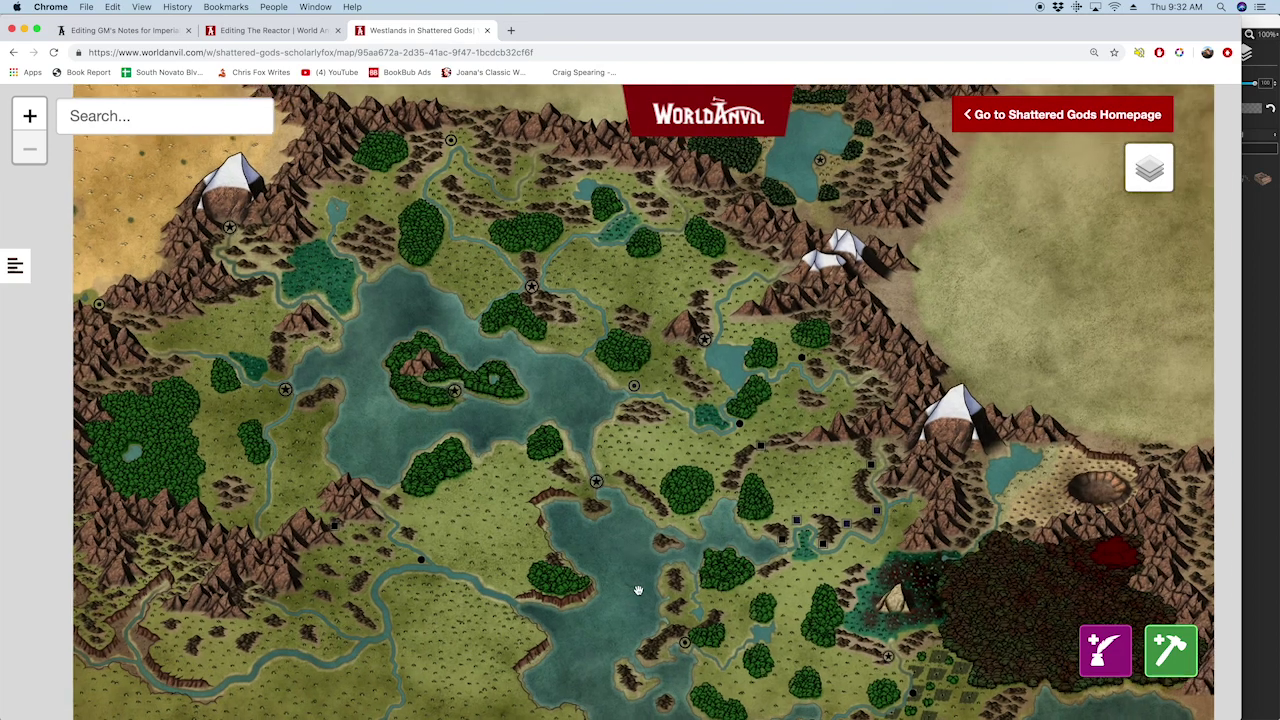